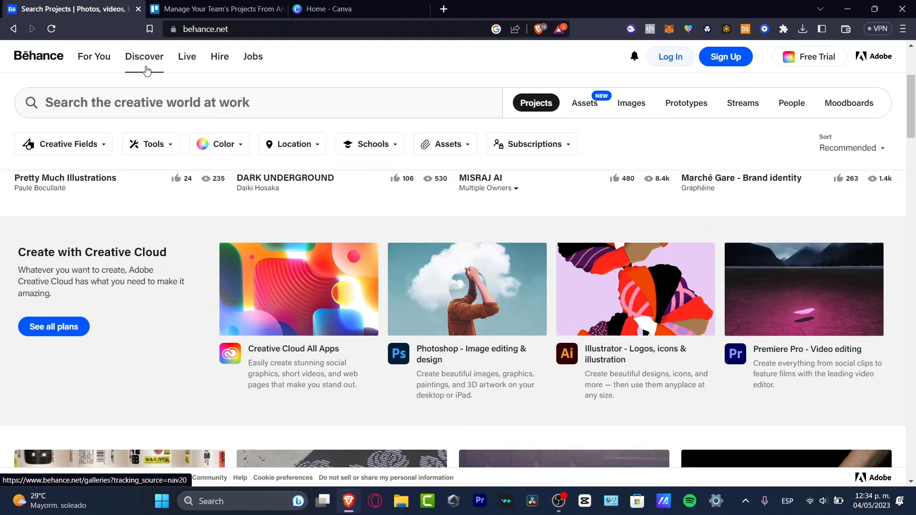
Build the For You feed from the Graphic Design category and view the custom feed
left_click(94, 58)
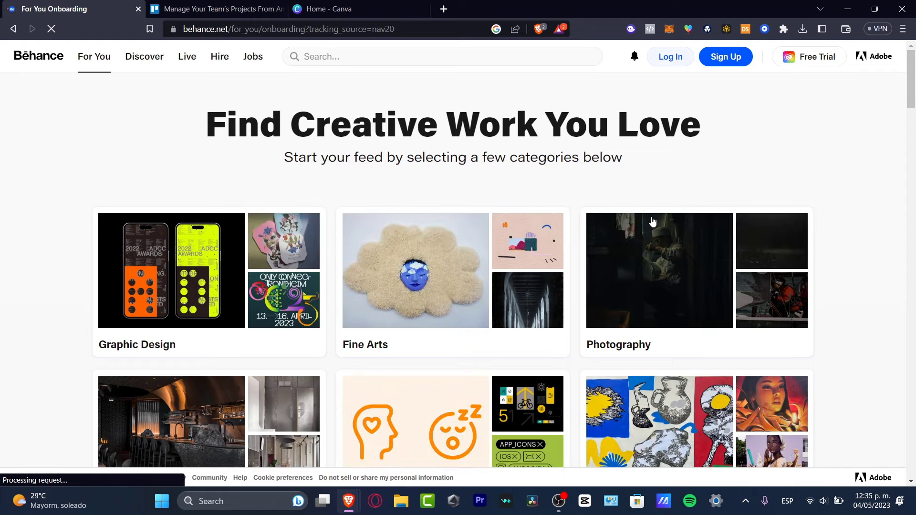
scroll(907, 241, "down", 4)
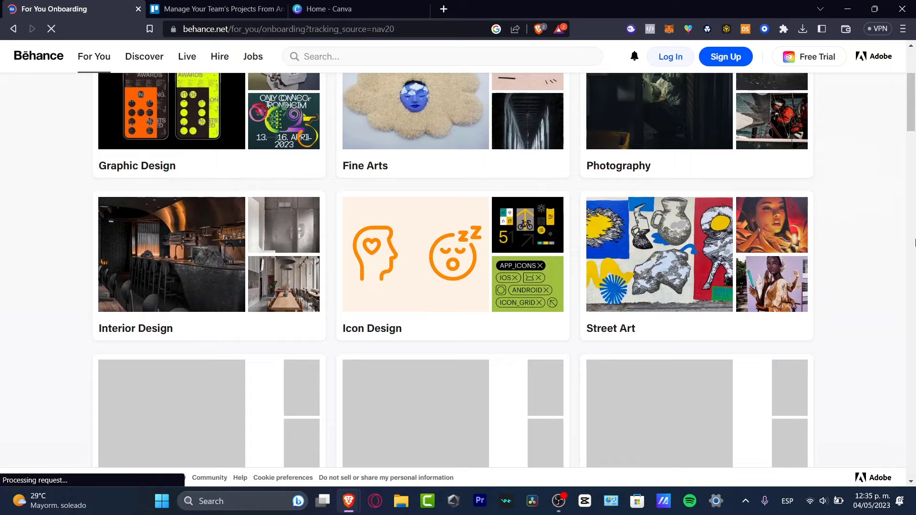
scroll(915, 243, "up", 4)
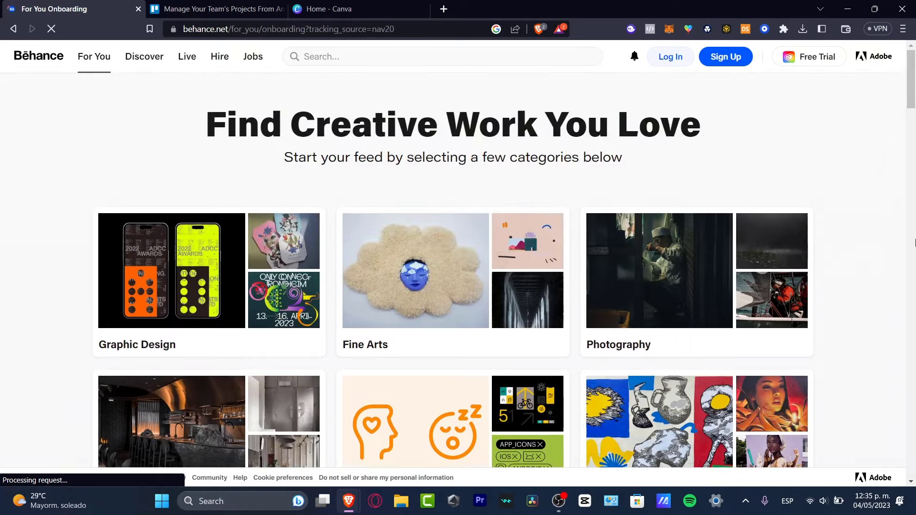
left_click(149, 346)
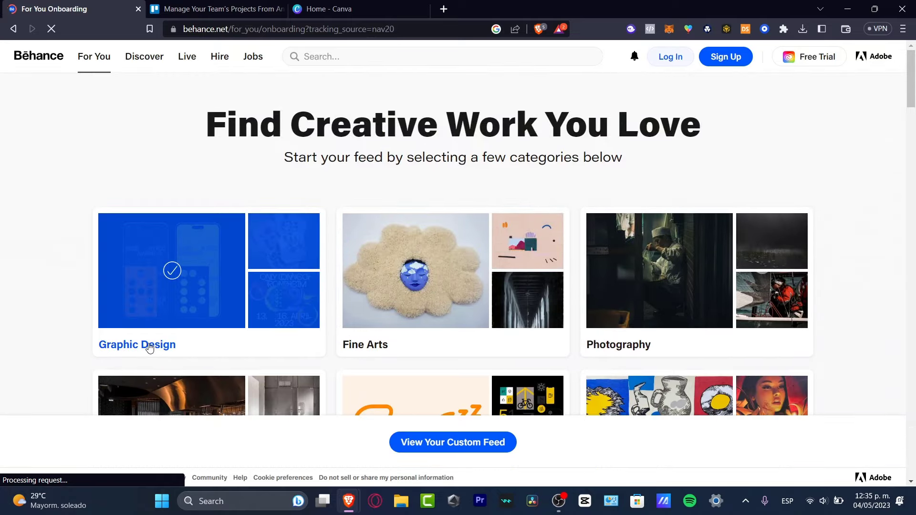
left_click(482, 446)
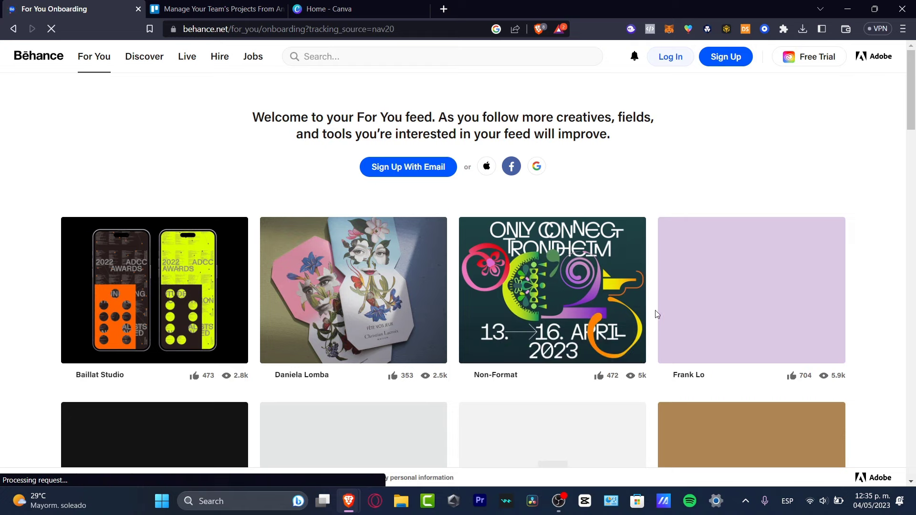
Scroll up and down through the For You welcome feed of projects
scroll(655, 317, "down", 3)
scroll(630, 301, "up", 3)
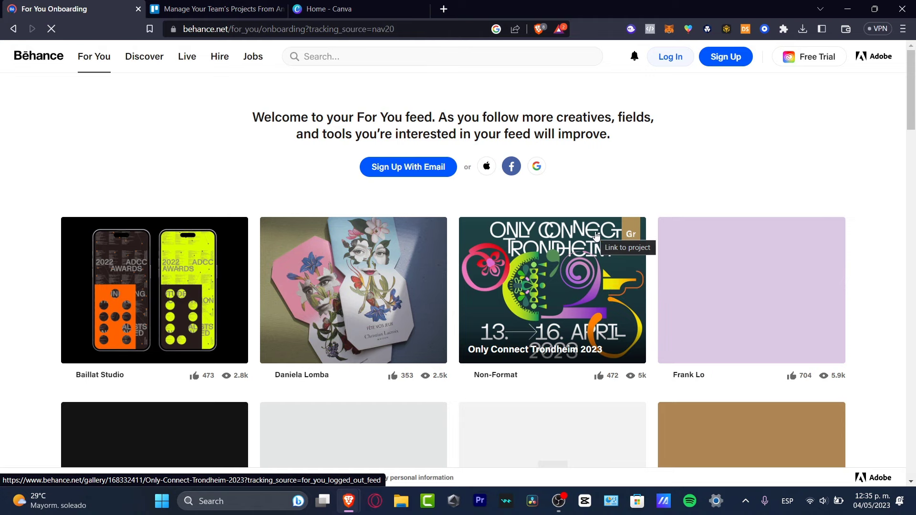
scroll(761, 266, "down", 5)
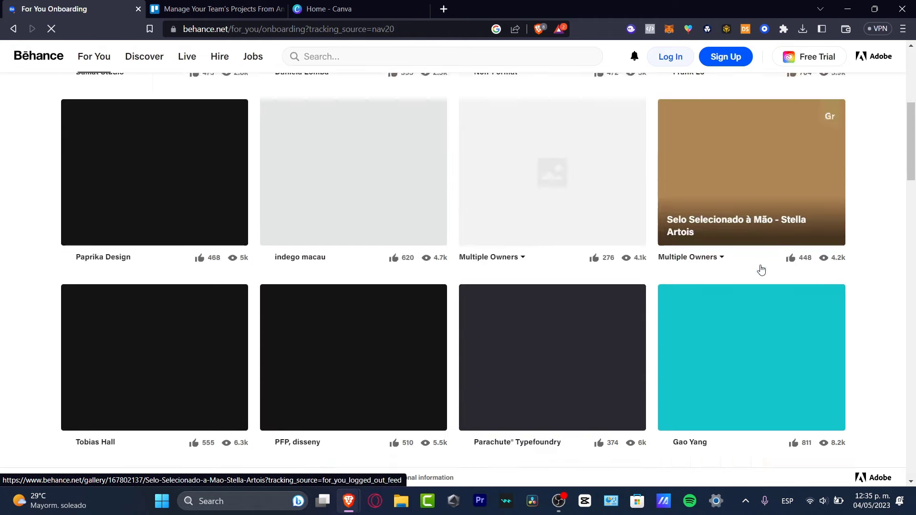
scroll(744, 215, "up", 5)
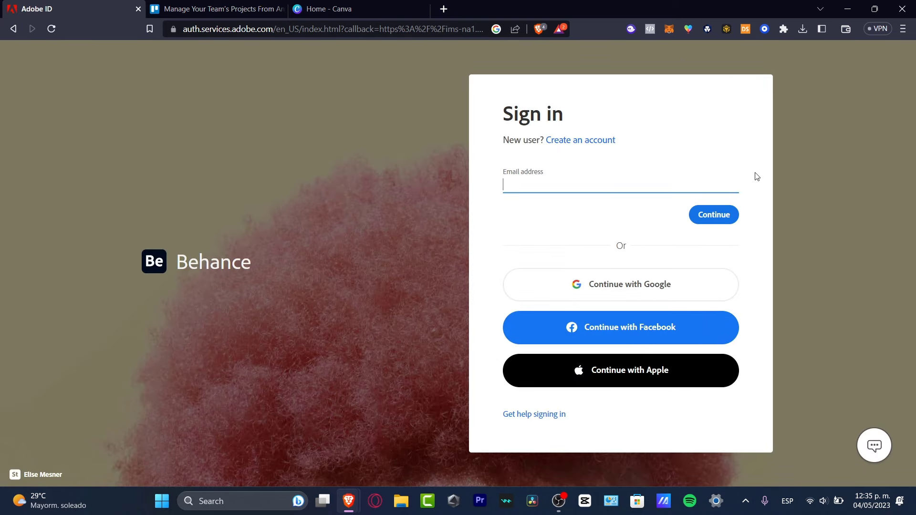
Sign in to Behance with Continue with Google, choosing a Google account
left_click(681, 281)
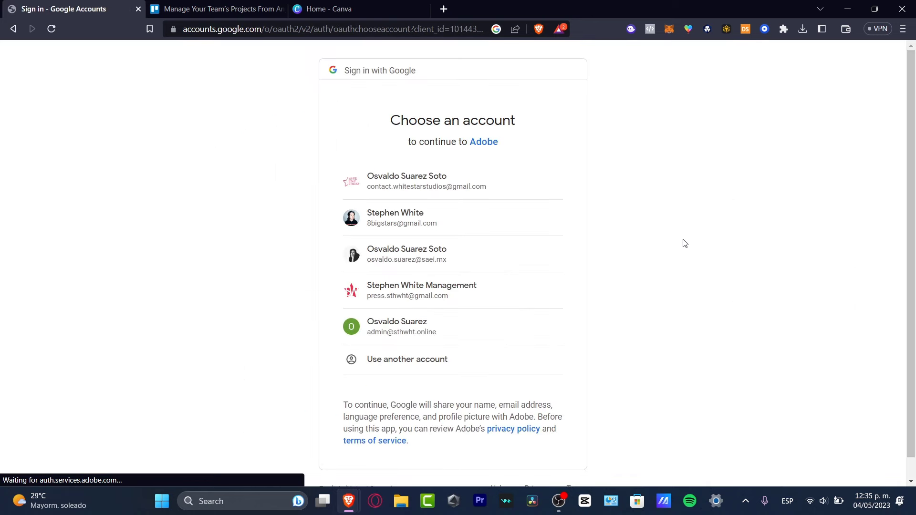
left_click(445, 214)
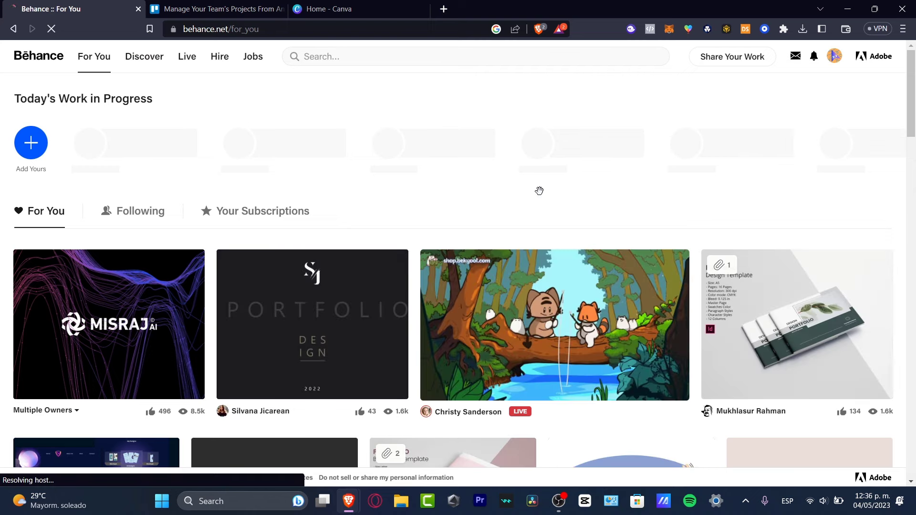
Scroll the feed and open the Junior Graphic Design Portfolio author's profile
scroll(482, 190, "down", 6)
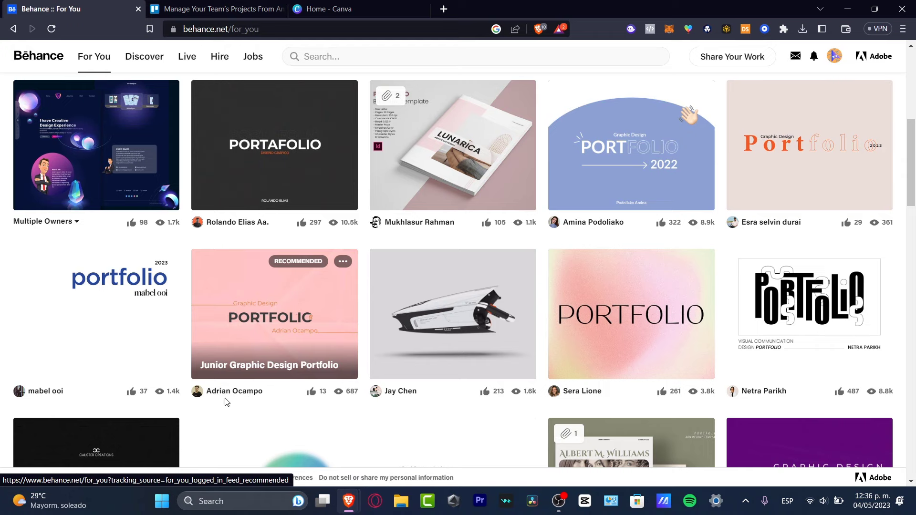
left_click(245, 395)
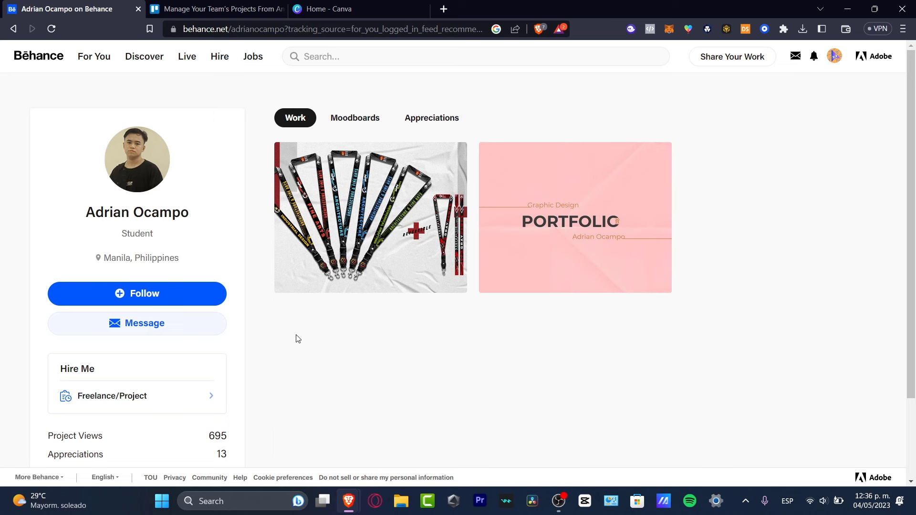
Browse the designer's Moodboards and Appreciations, then open the Junior Graphic Design Portfolio project from Work
left_click(386, 125)
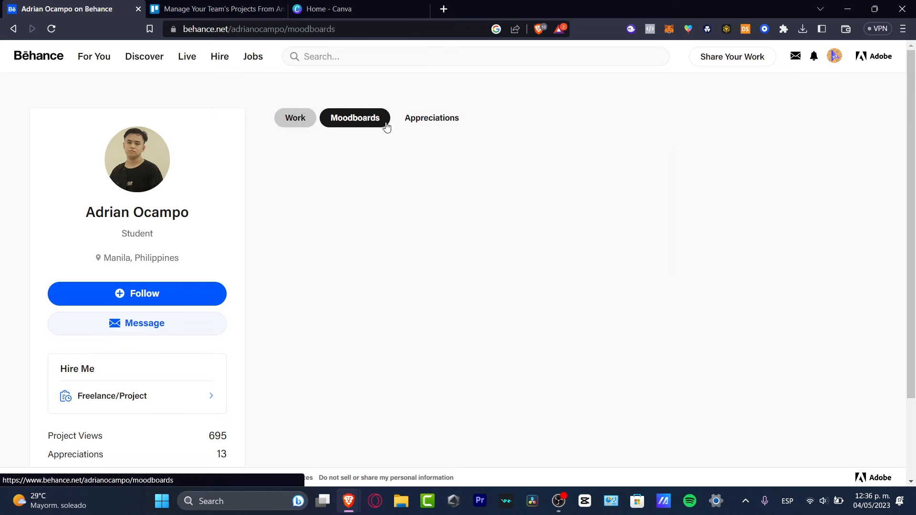
left_click(441, 124)
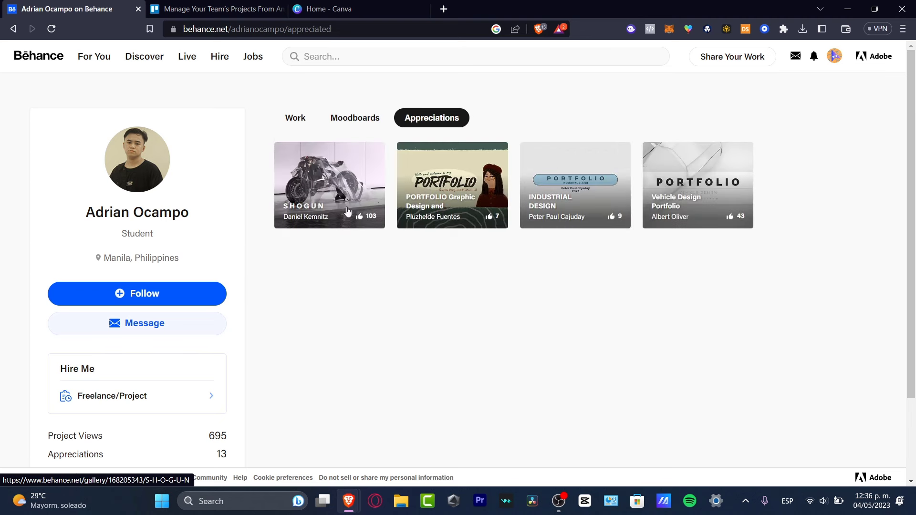
left_click(306, 118)
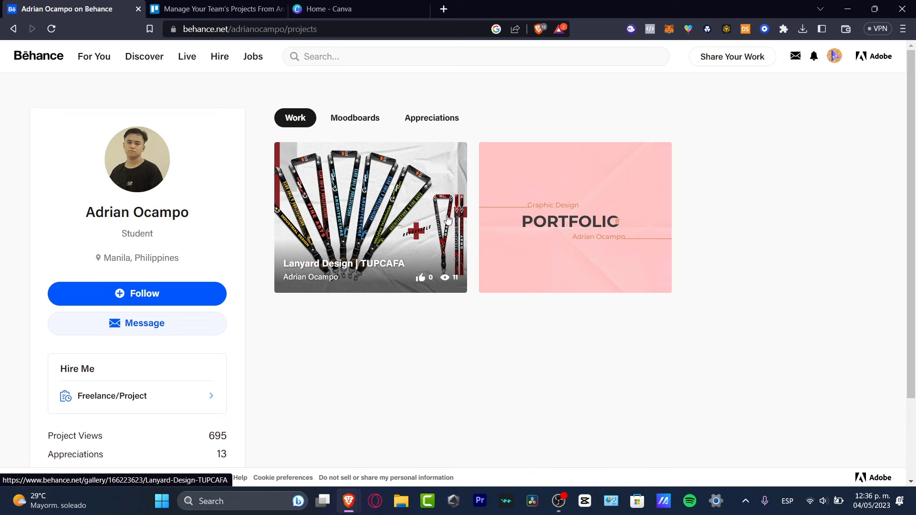
left_click(580, 160)
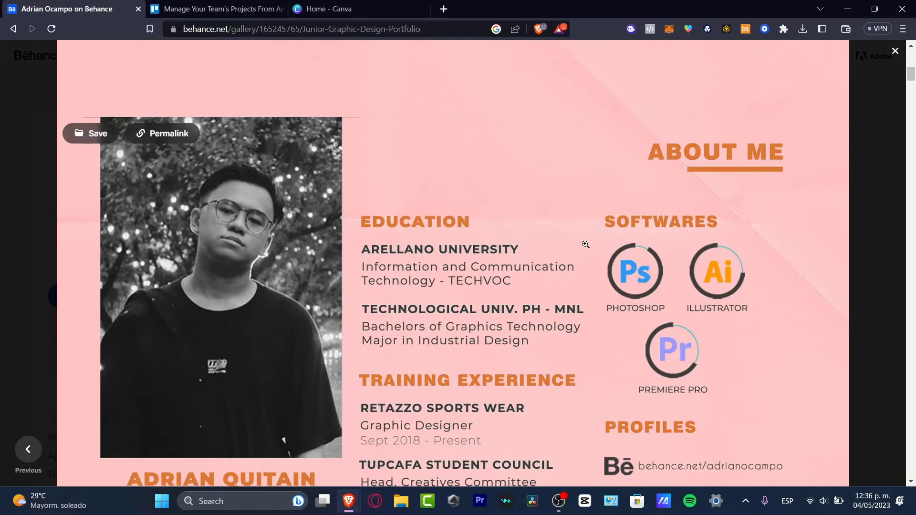
scroll(586, 245, "up", 10)
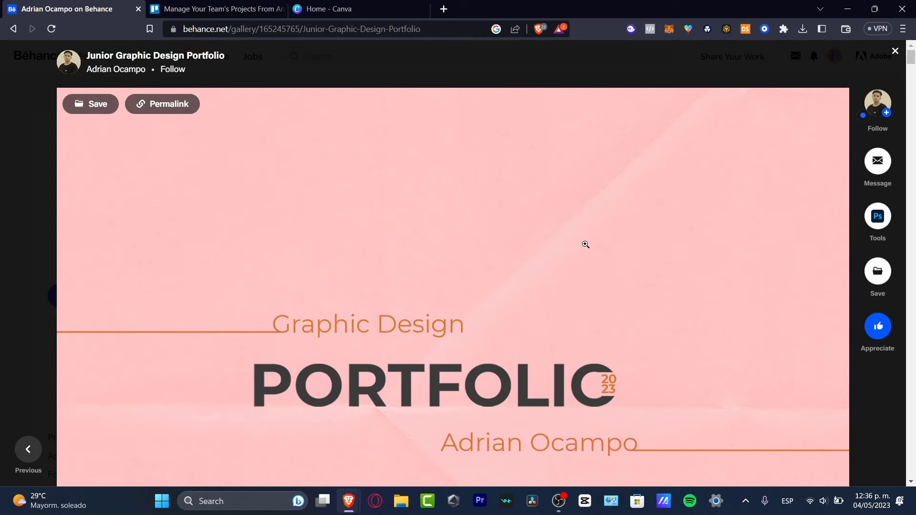
scroll(432, 219, "down", 3)
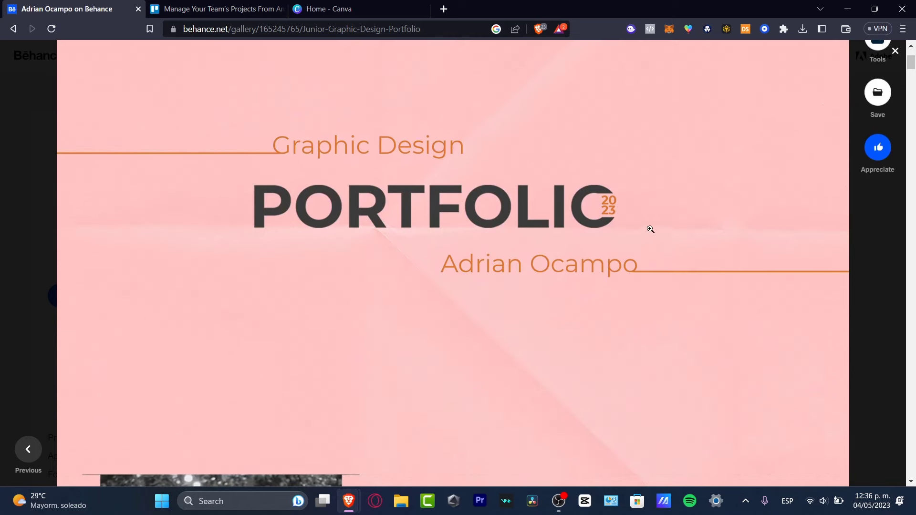
scroll(617, 253, "down", 6)
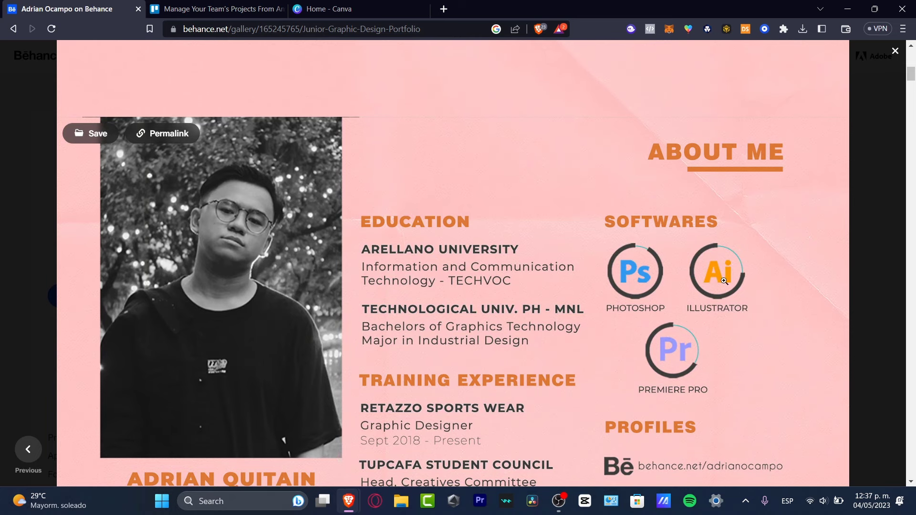
scroll(759, 357, "down", 3)
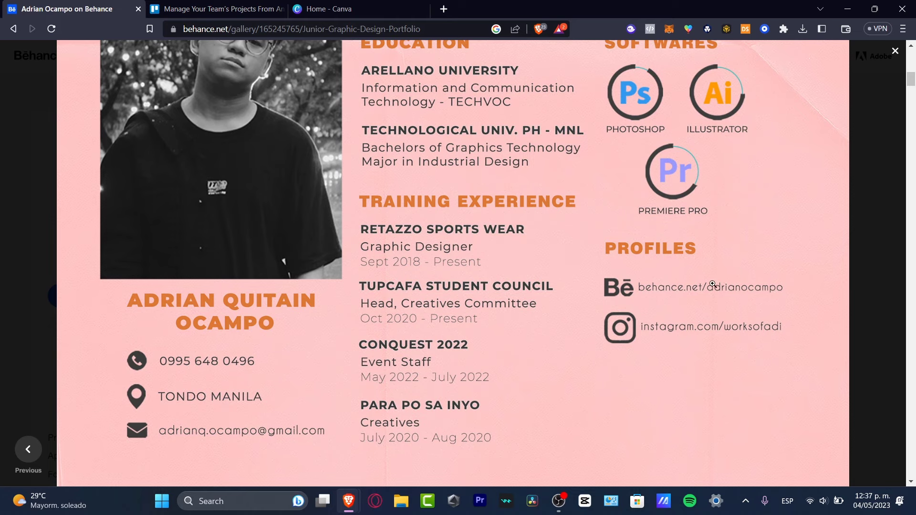
scroll(688, 300, "down", 9)
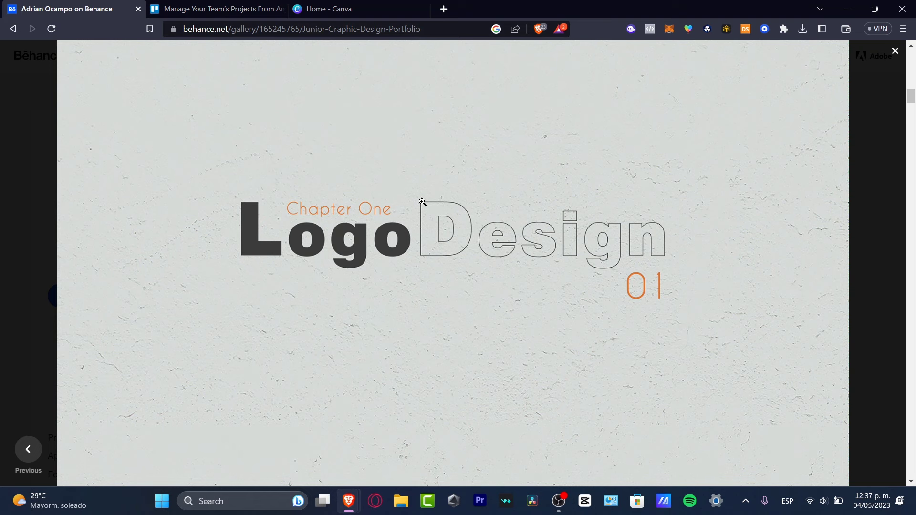
Scroll down the portfolio to its G-IDLE 'I NEVER DIE' T-shirt mockup
scroll(422, 202, "down", 7)
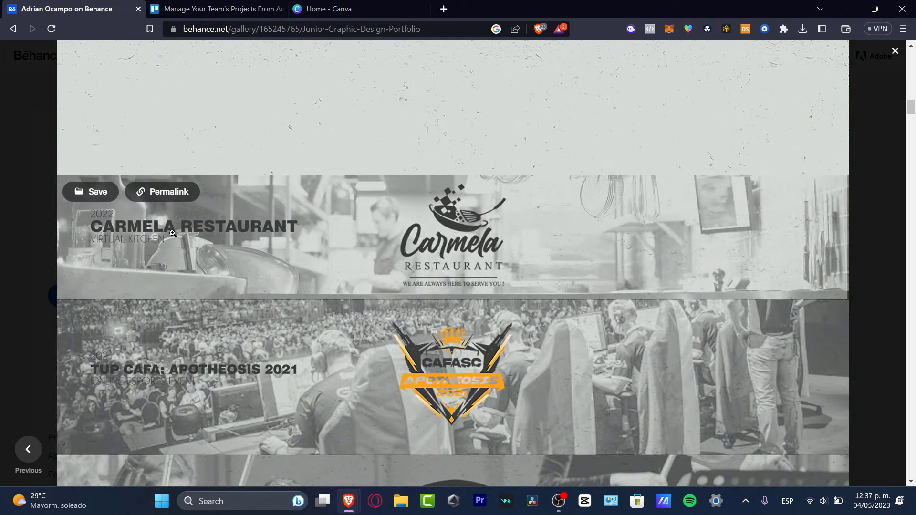
scroll(426, 329, "down", 3)
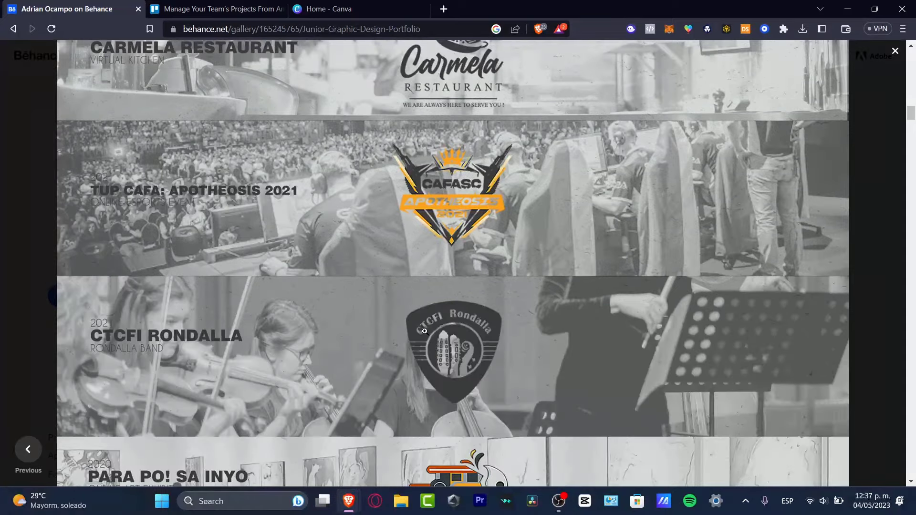
scroll(482, 342, "down", 3)
scroll(507, 332, "down", 6)
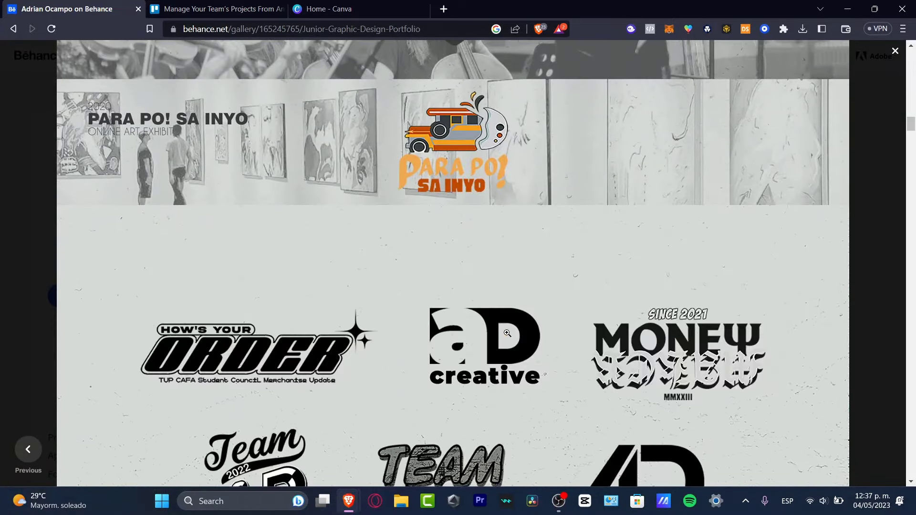
scroll(511, 337, "down", 5)
scroll(511, 336, "down", 5)
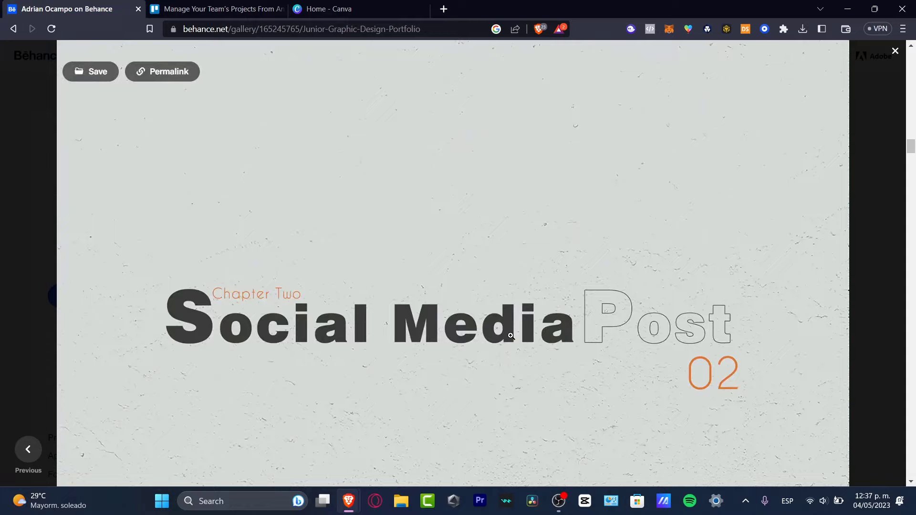
scroll(568, 267, "down", 7)
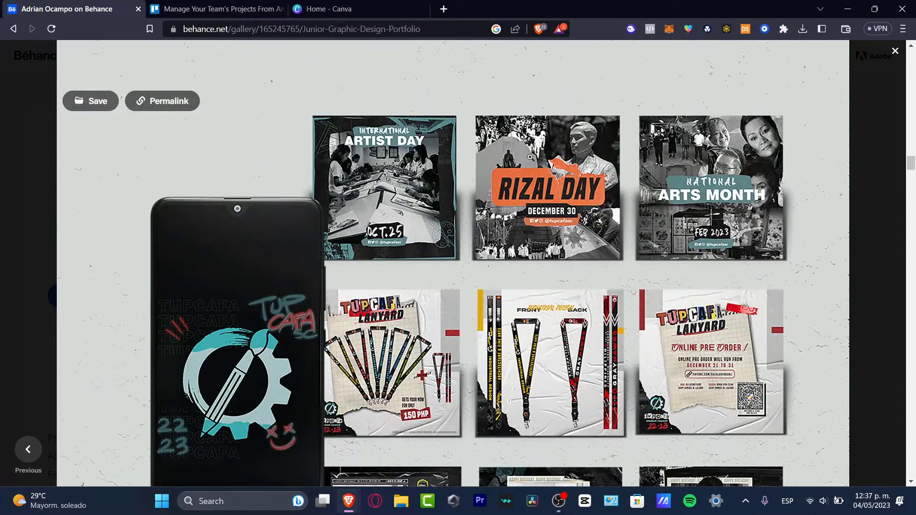
scroll(680, 190, "down", 15)
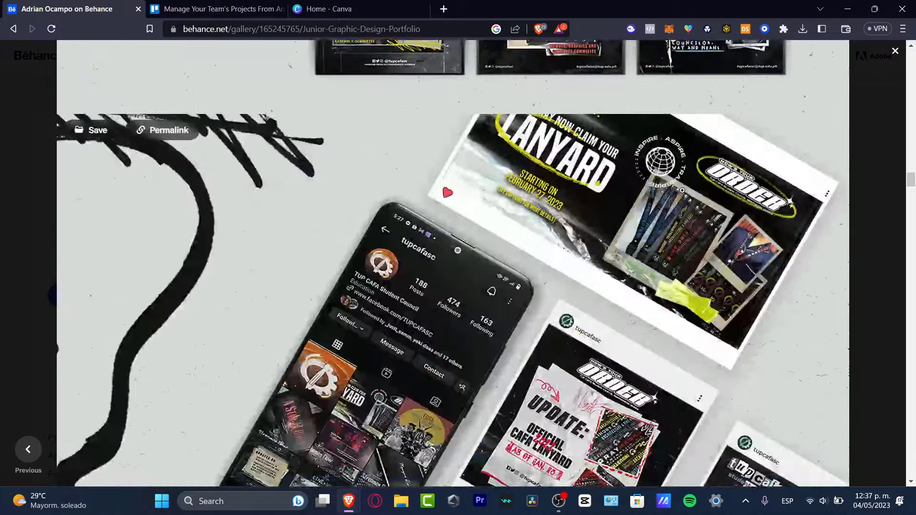
scroll(688, 195, "down", 15)
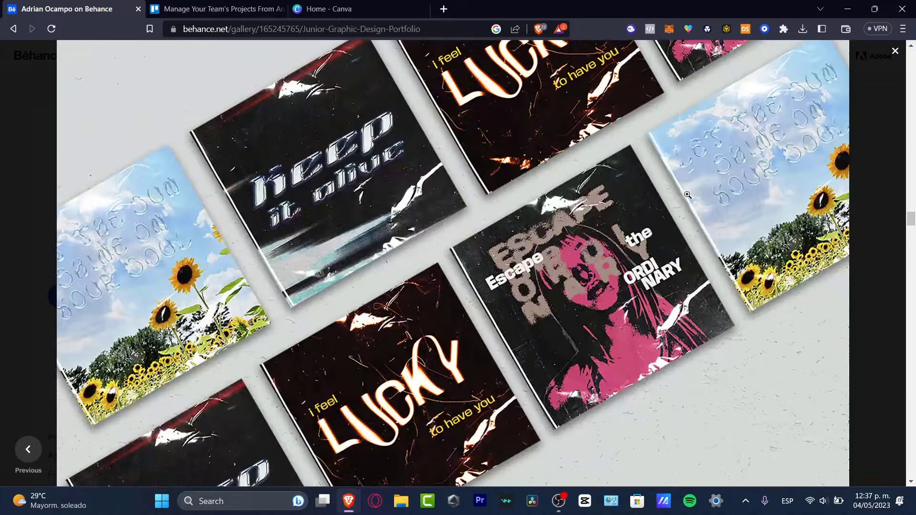
scroll(688, 195, "down", 3)
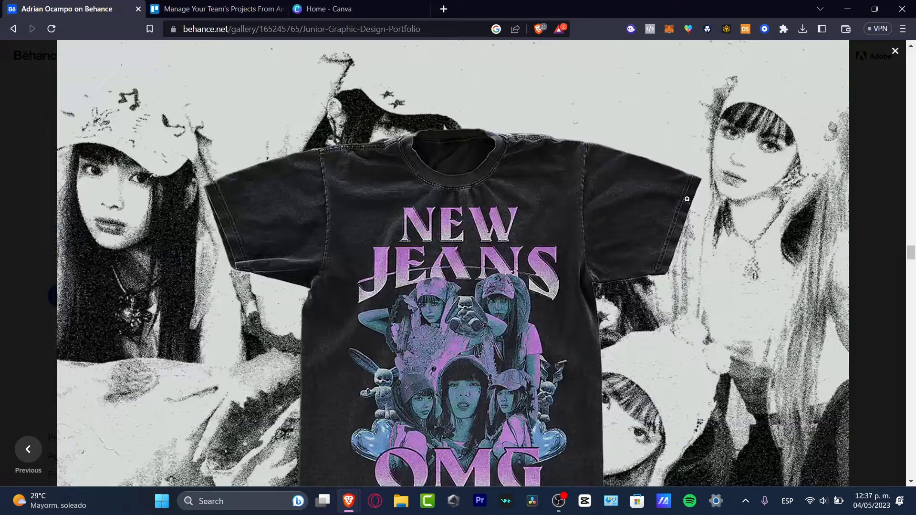
scroll(687, 199, "down", 15)
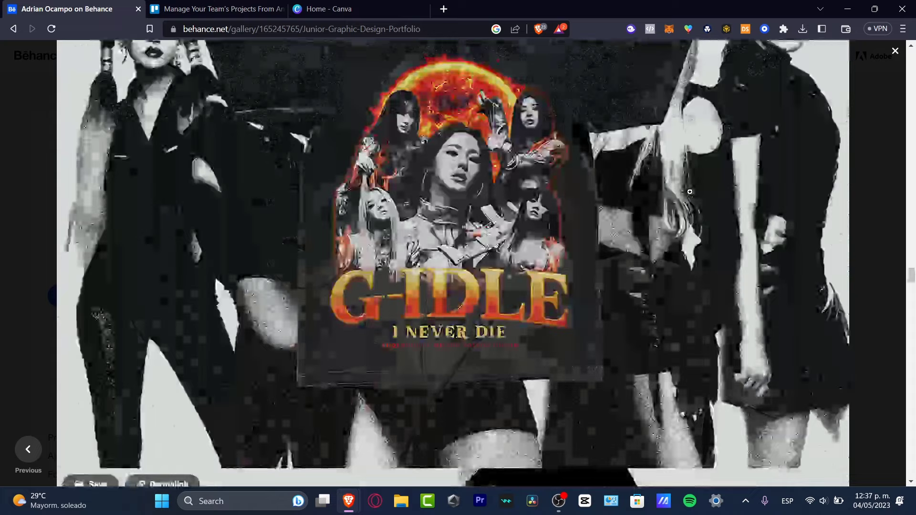
Close the project and go back through browser history to the For You feed's top
left_click(894, 51)
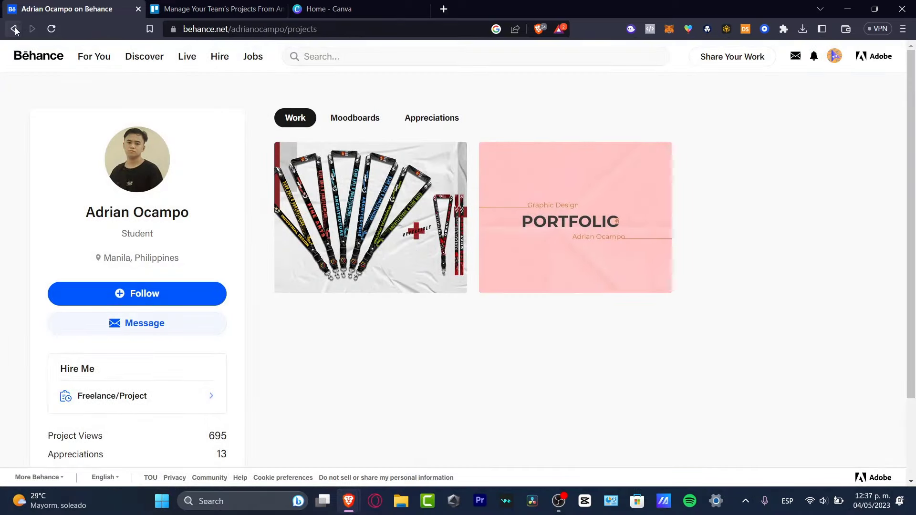
left_click(14, 29)
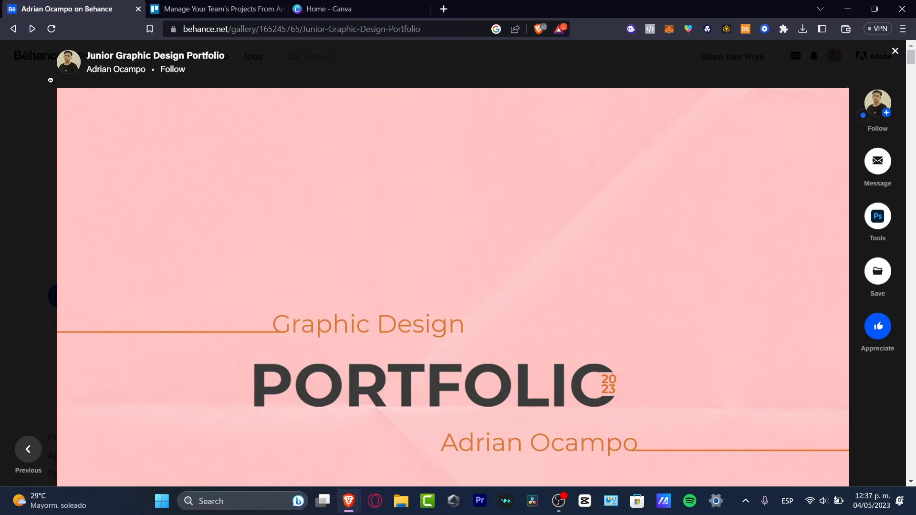
left_click(13, 29)
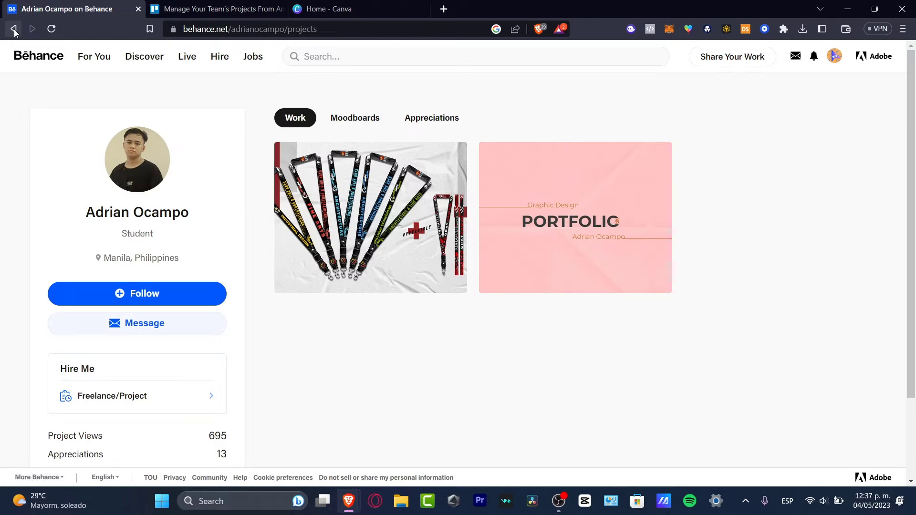
left_click(14, 29)
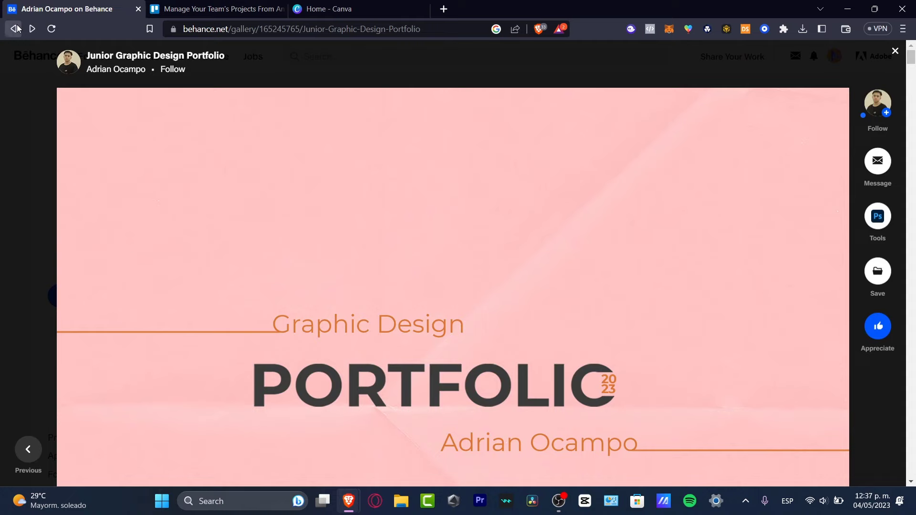
left_click(15, 28)
left_click(14, 28)
left_click(14, 28)
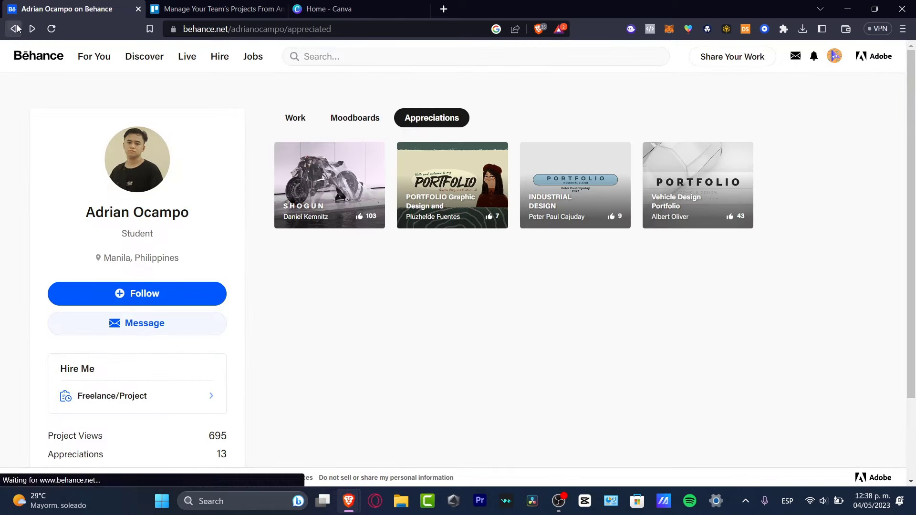
left_click(15, 29)
left_click(16, 28)
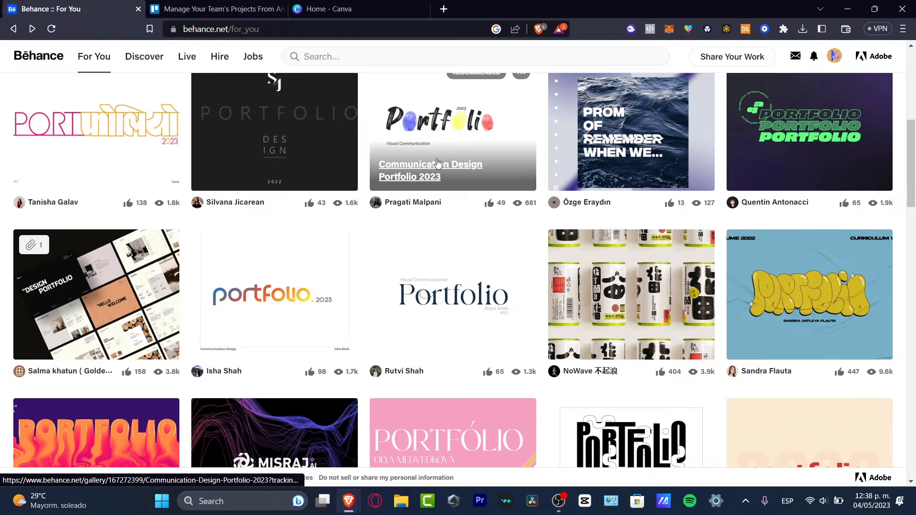
scroll(363, 105, "up", 8)
Search Behance projects for 'portfolio graphic designer'
left_click(369, 59)
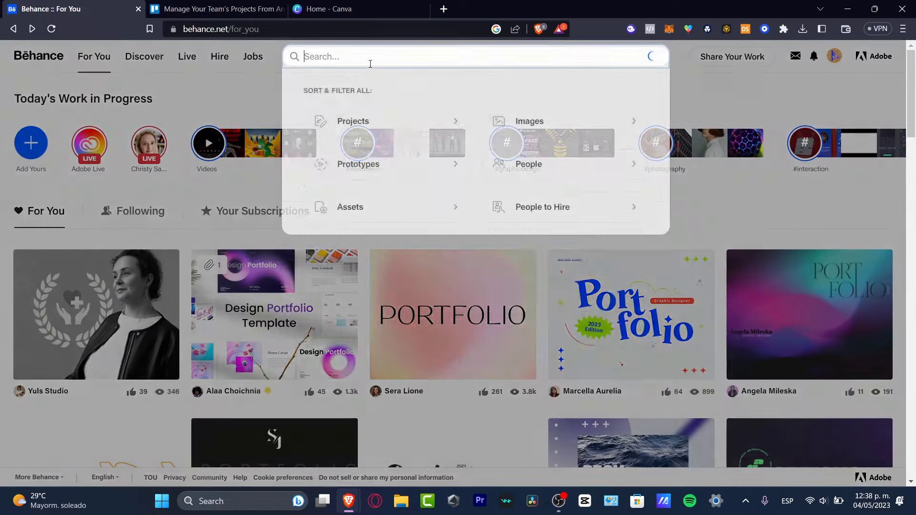
type("portfolio ")
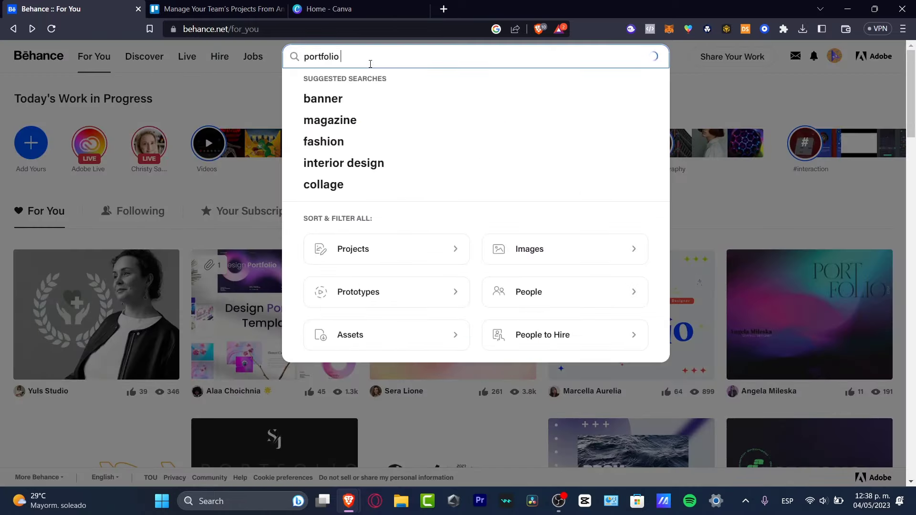
type("graphic desing")
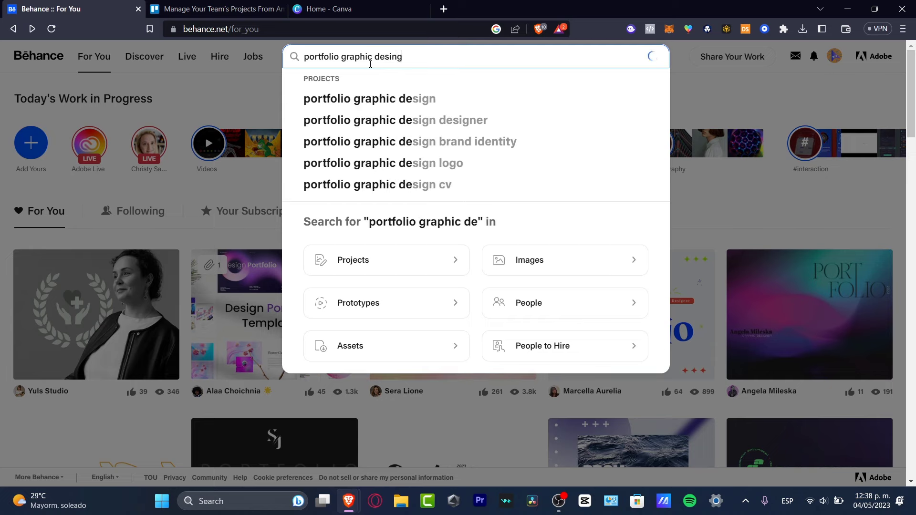
key("BackSpace")
key("BackSpace")
type("gner")
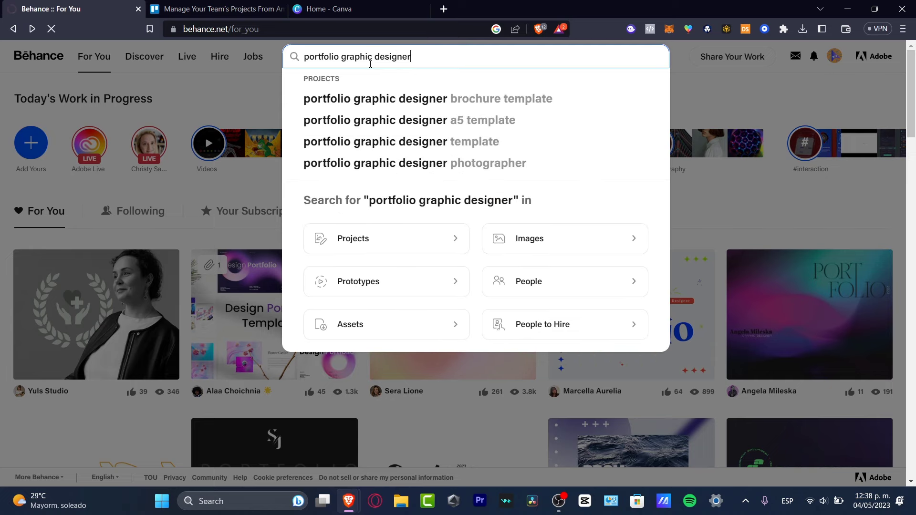
key("Return")
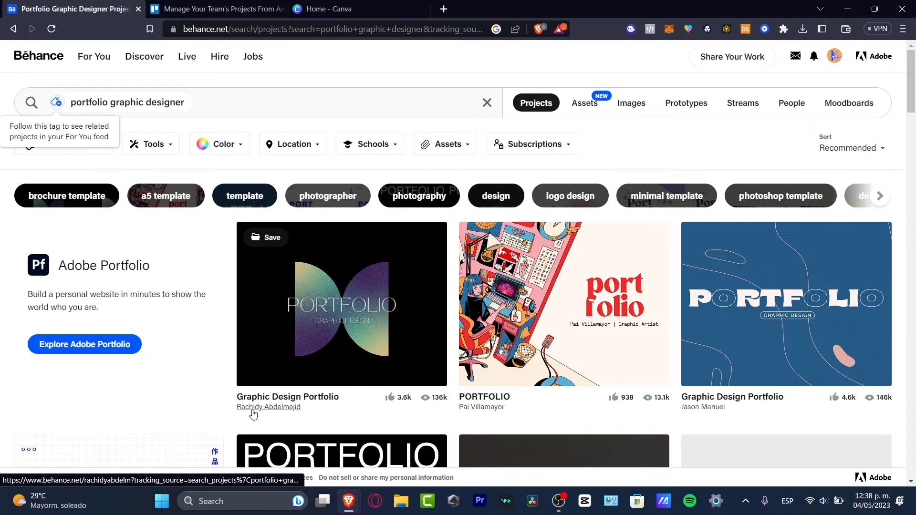
mouse_move(288, 406)
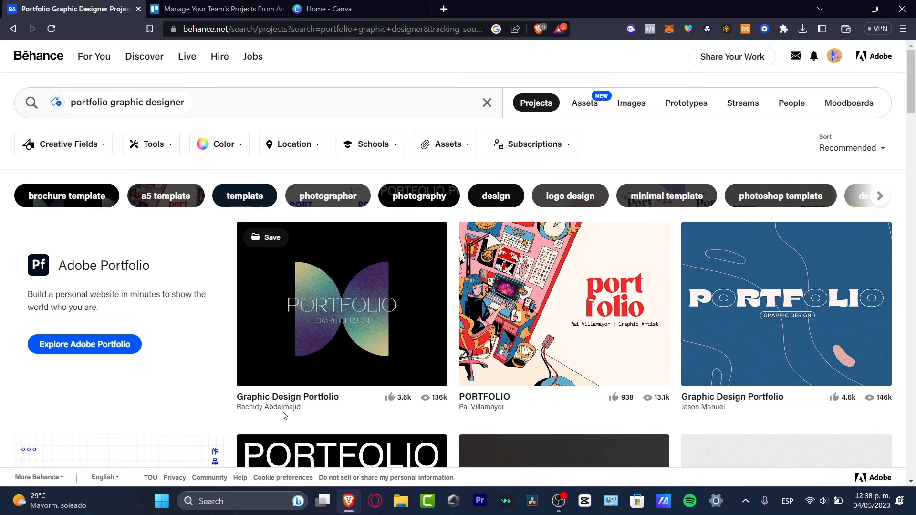
Open the result ordering choices and look over the portfolio graphic designer results
left_click(858, 151)
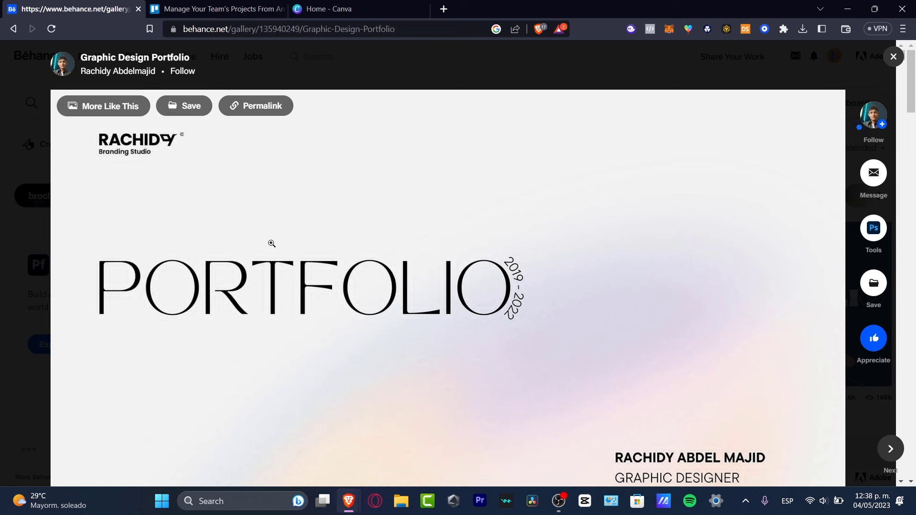
scroll(678, 170, "down", 4)
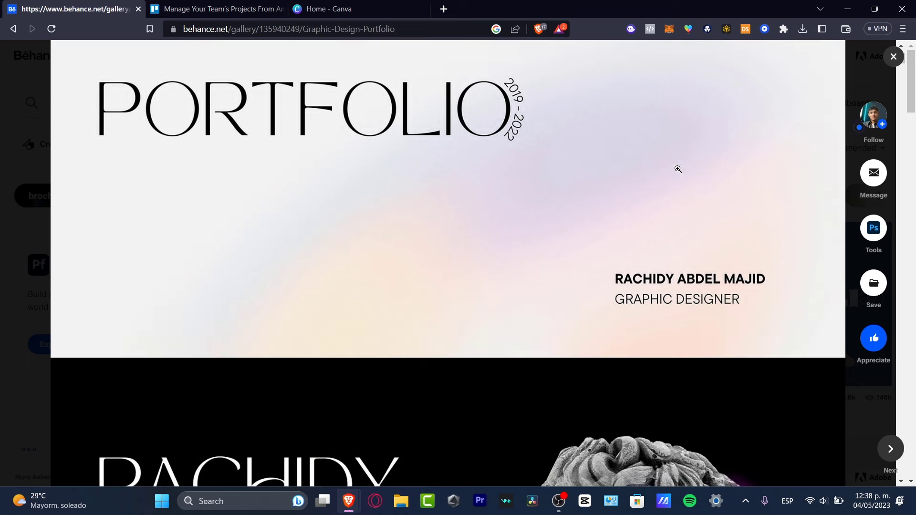
scroll(522, 183, "up", 4)
scroll(547, 299, "down", 12)
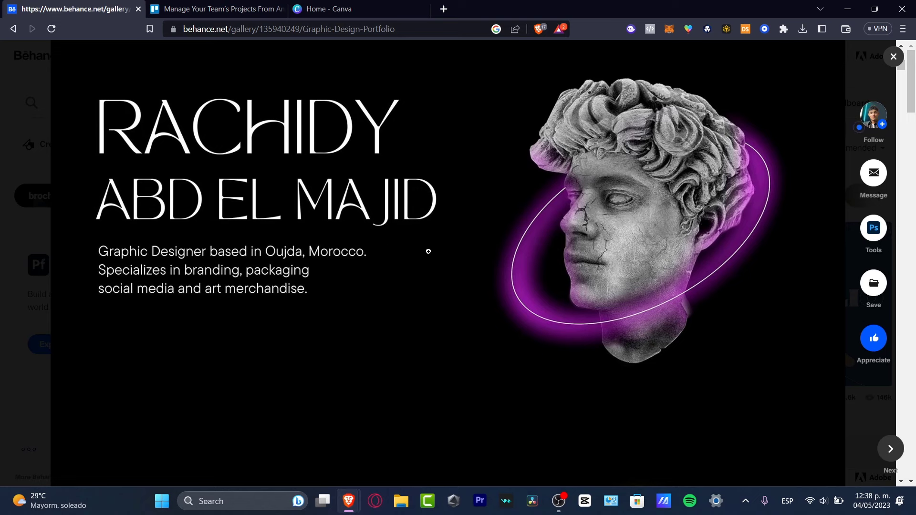
Scroll to the end of the Graphic Design Portfolio project and close it
scroll(472, 267, "down", 15)
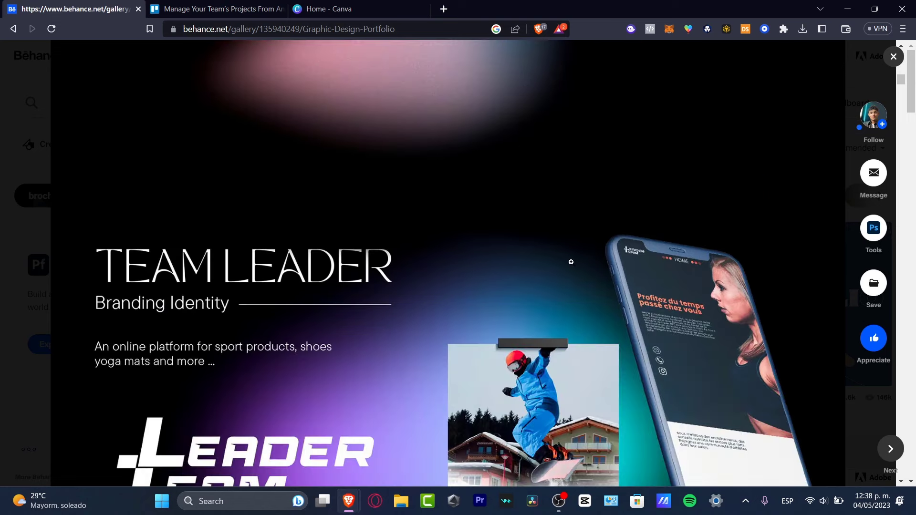
scroll(572, 263, "down", 12)
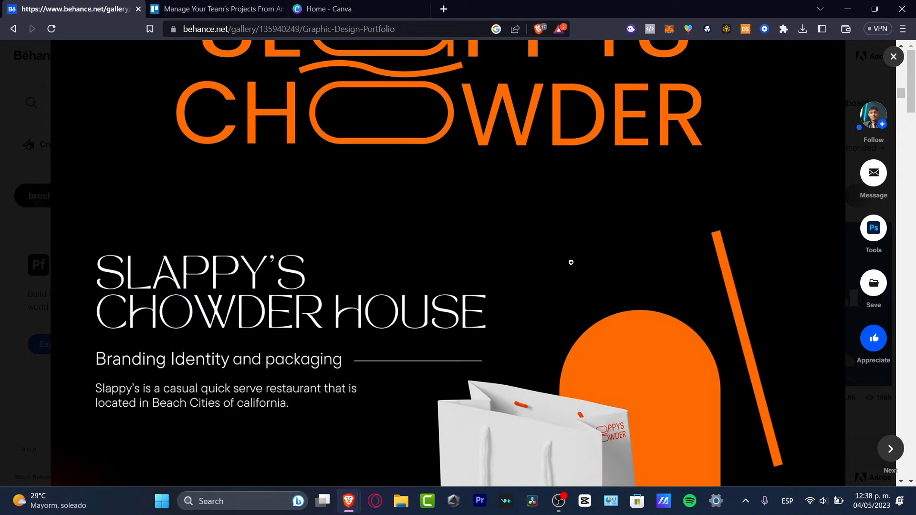
scroll(571, 263, "down", 4)
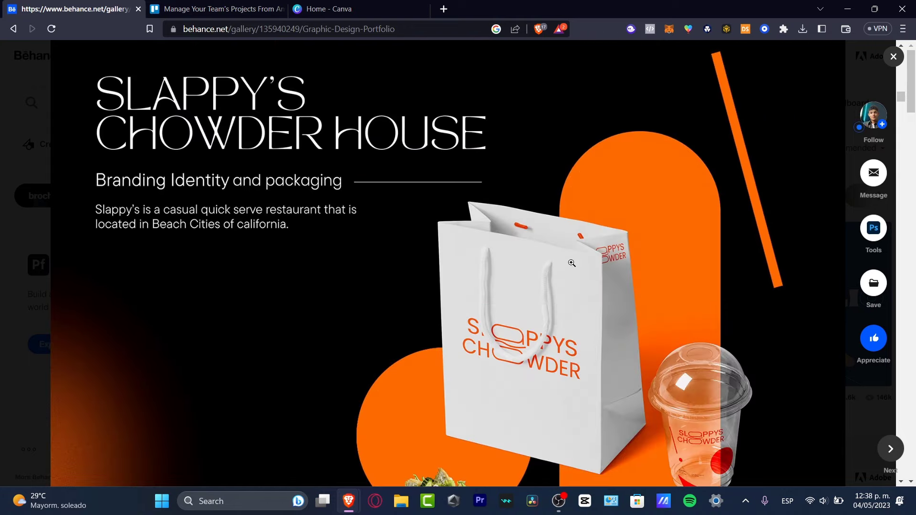
scroll(571, 263, "down", 7)
scroll(571, 265, "down", 20)
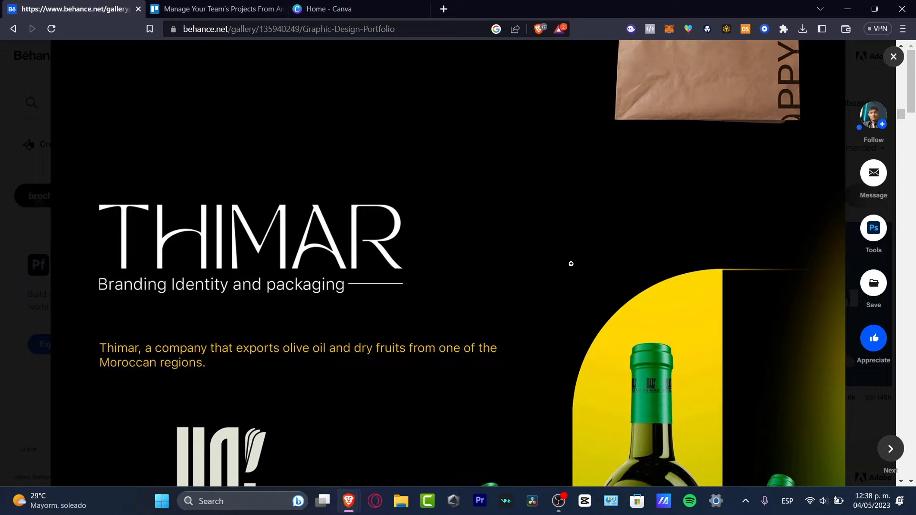
scroll(572, 264, "down", 10)
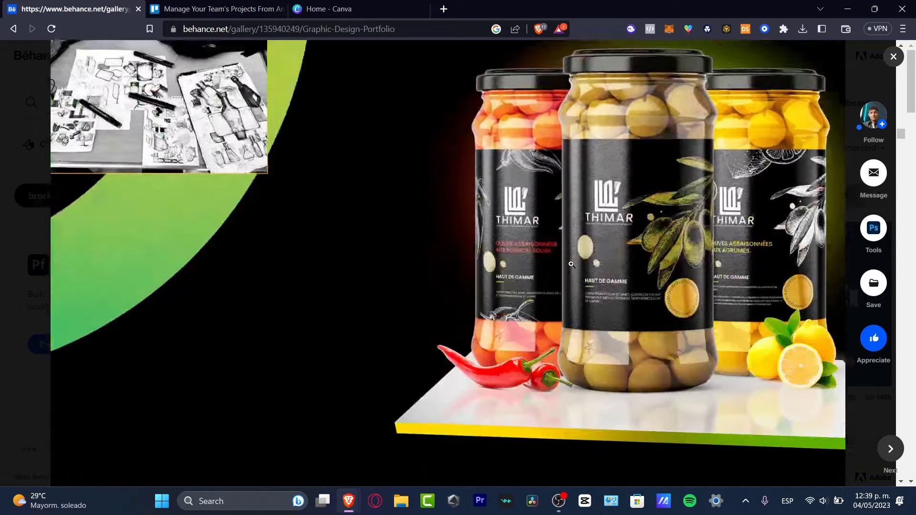
scroll(565, 265, "down", 15)
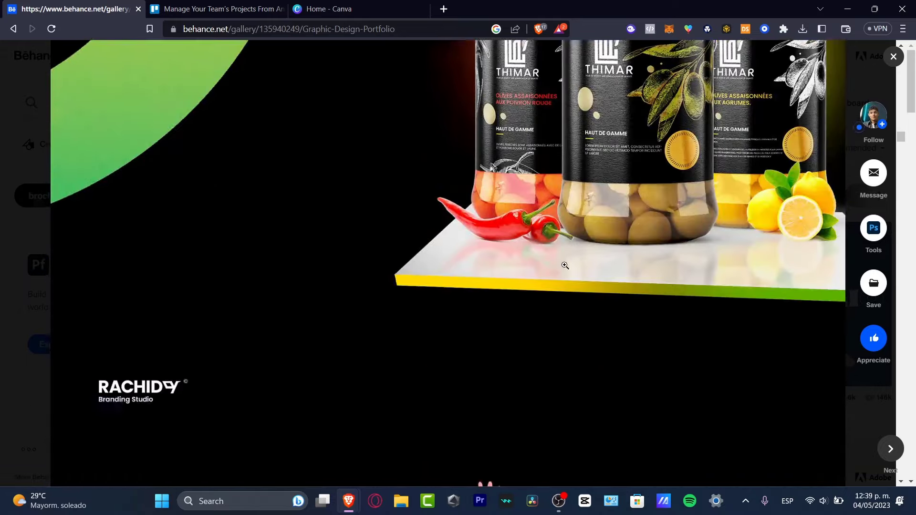
scroll(565, 252, "down", 15)
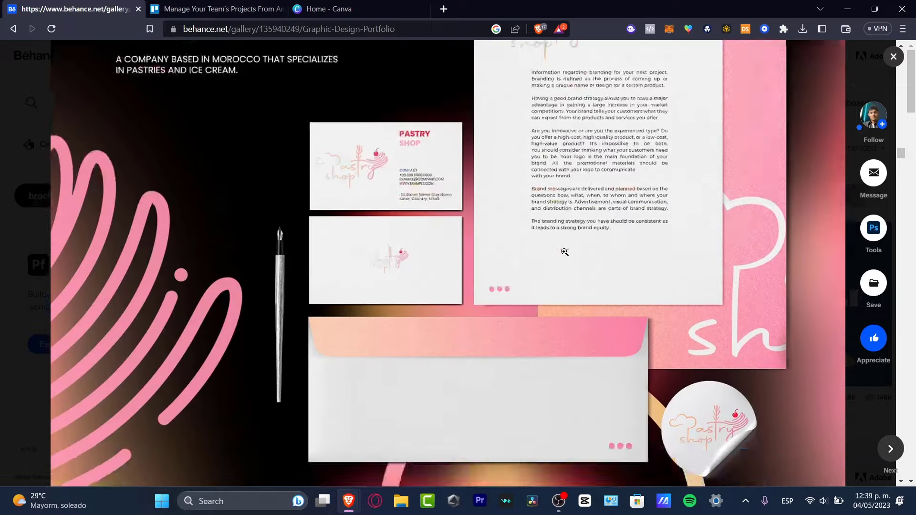
scroll(564, 250, "down", 15)
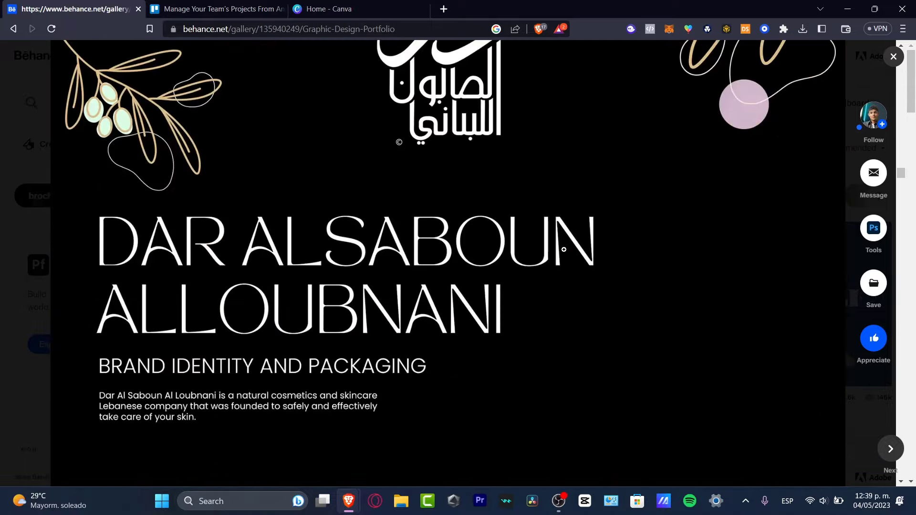
scroll(565, 251, "down", 15)
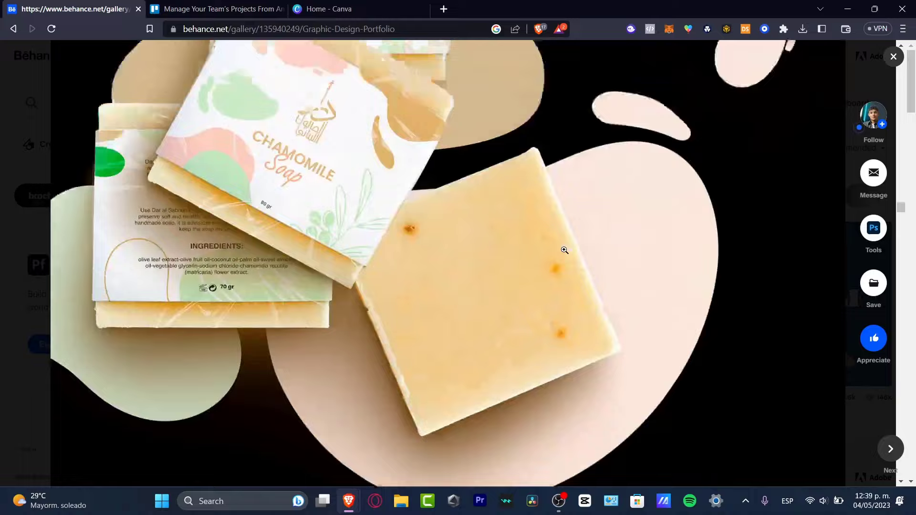
scroll(564, 248, "down", 20)
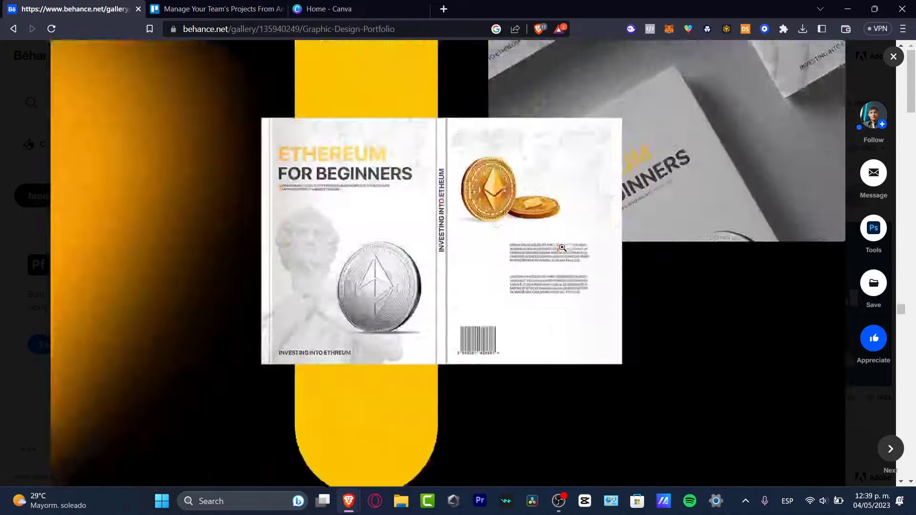
scroll(562, 241, "down", 15)
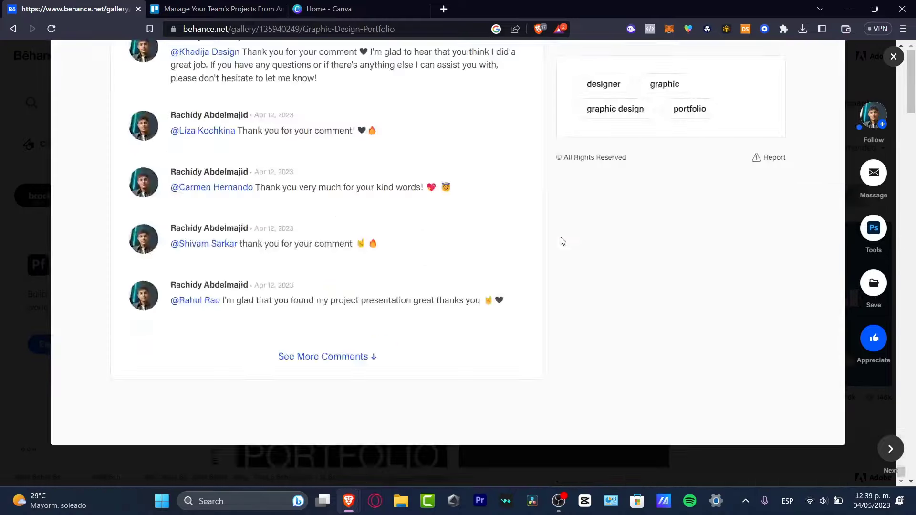
scroll(559, 240, "up", 20)
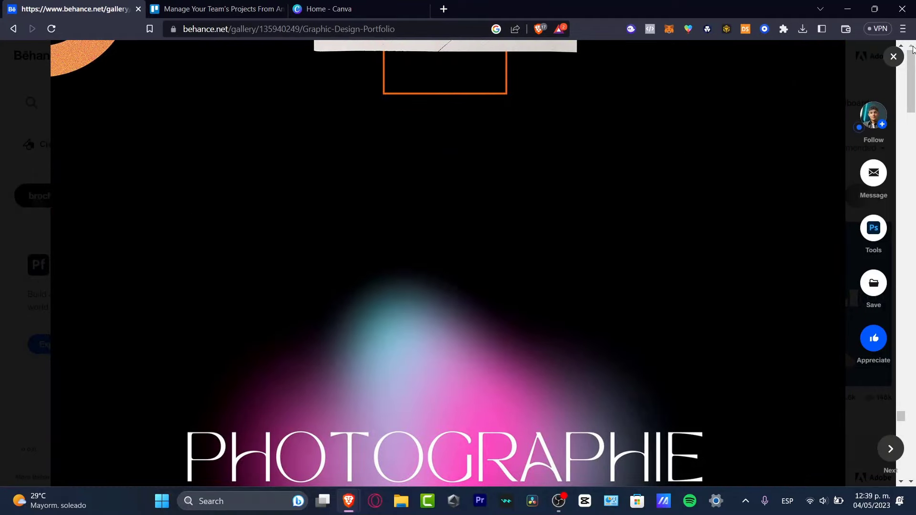
left_click(893, 56)
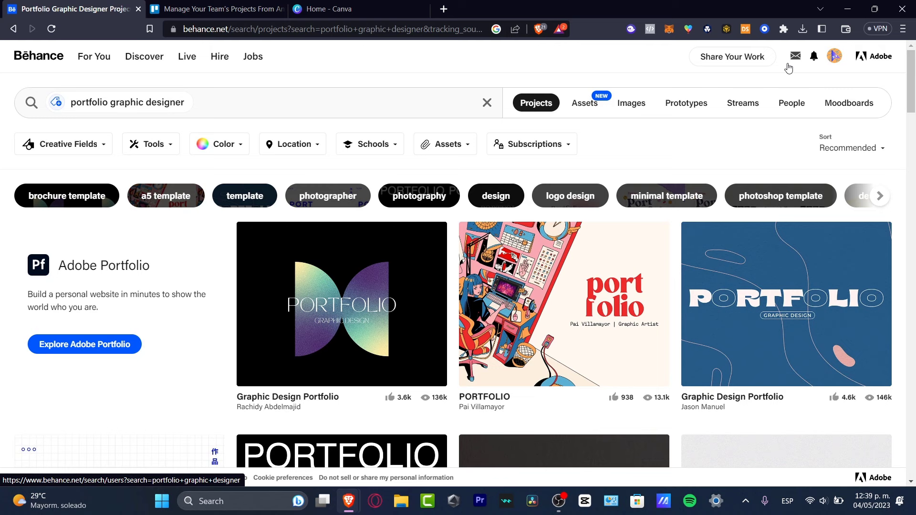
Start a new Behance project via Share Your Work > Project, cancelling the image file picker
mouse_move(732, 59)
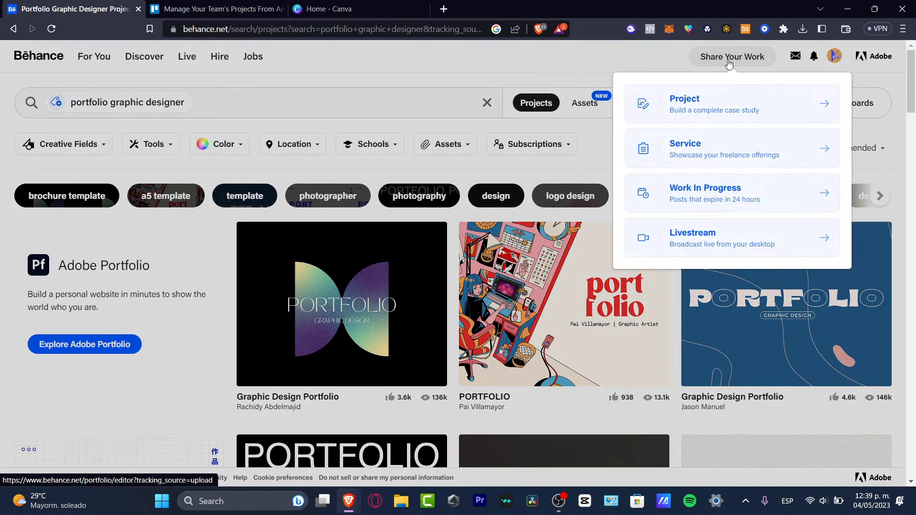
left_click(714, 104)
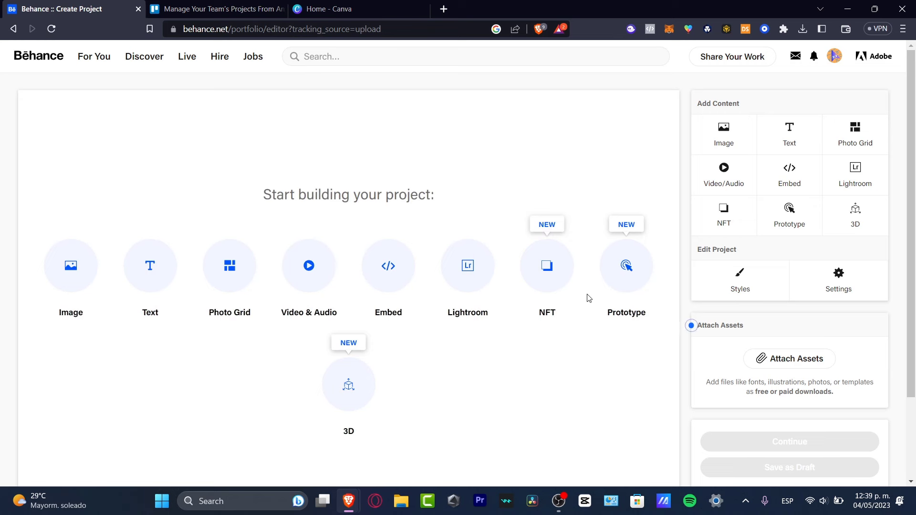
left_click_drag(336, 208, 453, 194)
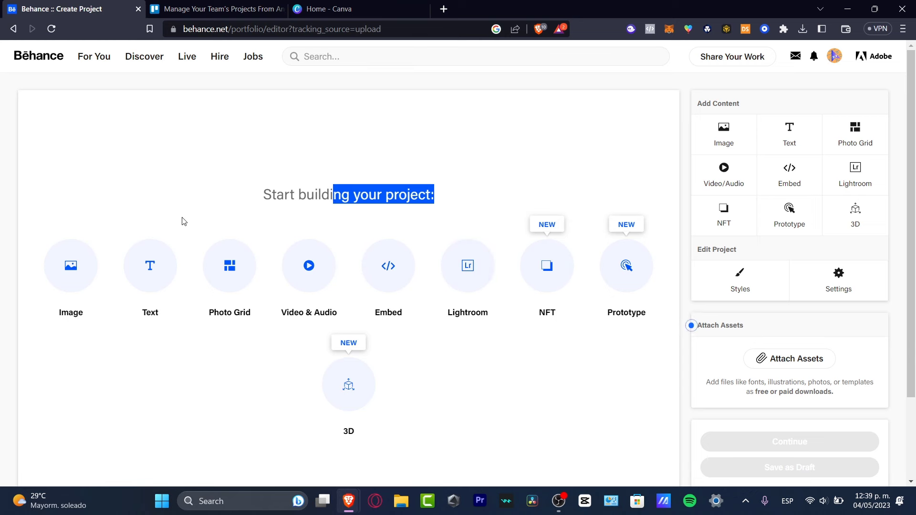
left_click(78, 277)
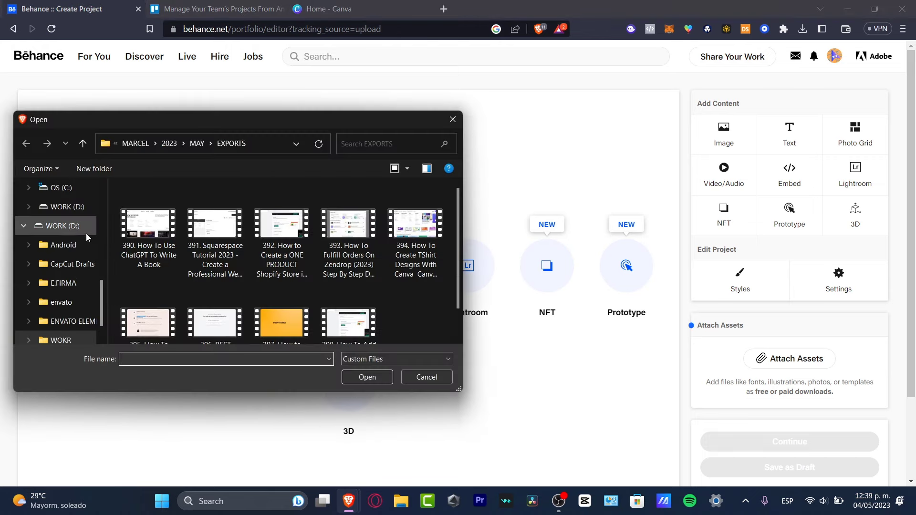
left_click(432, 383)
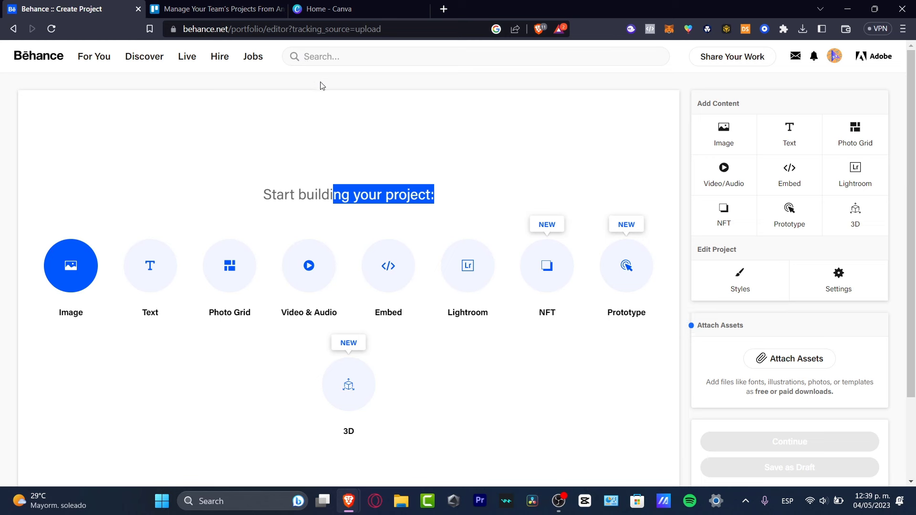
Go from the Canva home page to the Templates library
left_click(351, 6)
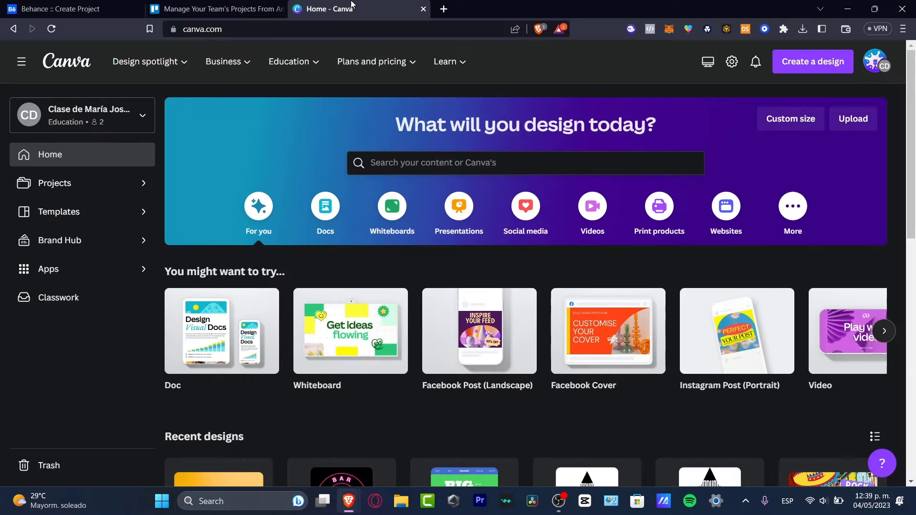
mouse_move(392, 60)
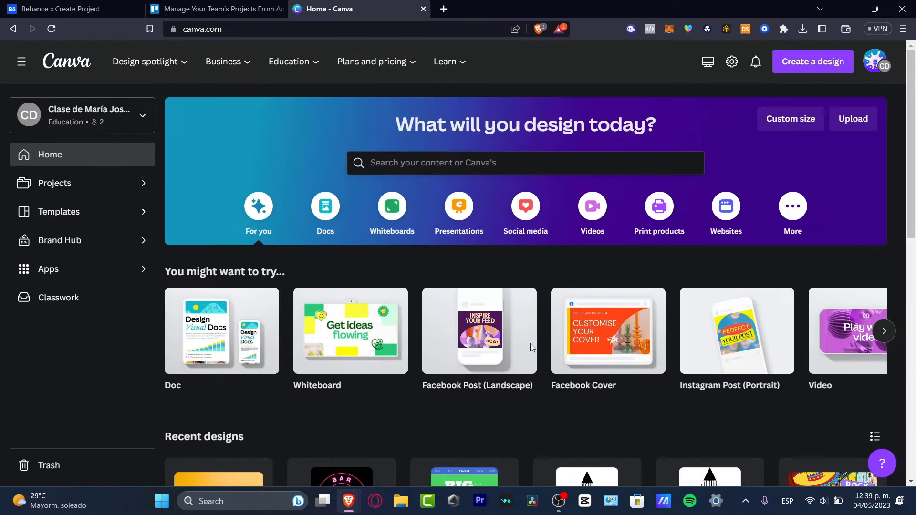
mouse_move(182, 88)
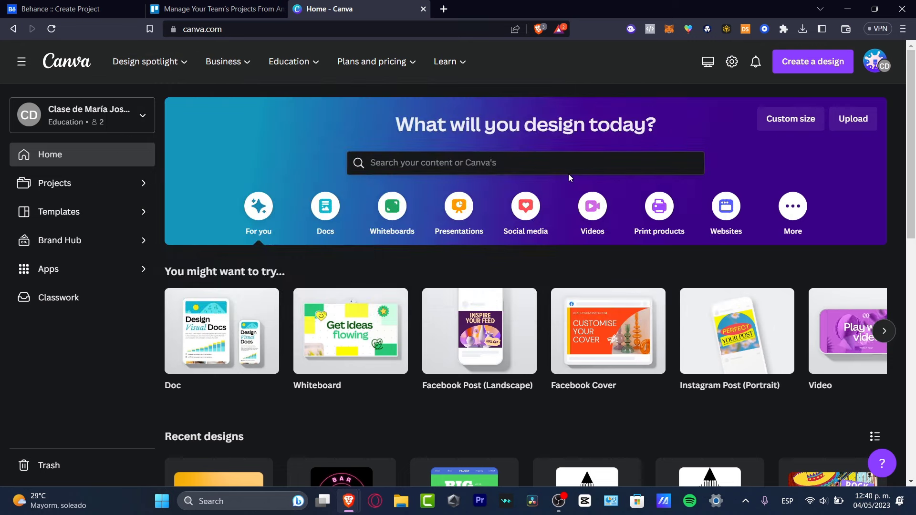
left_click(96, 218)
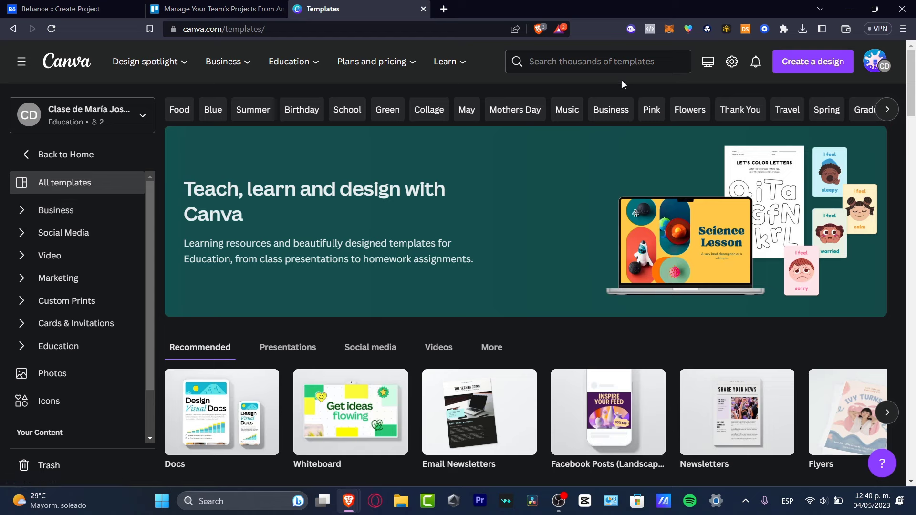
Search the templates for 'portfolio graphic design'
left_click(642, 63)
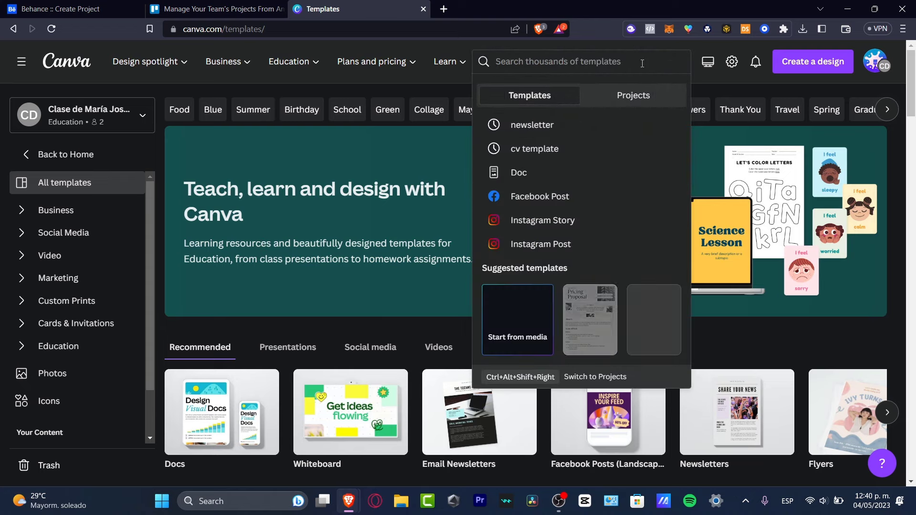
type("por")
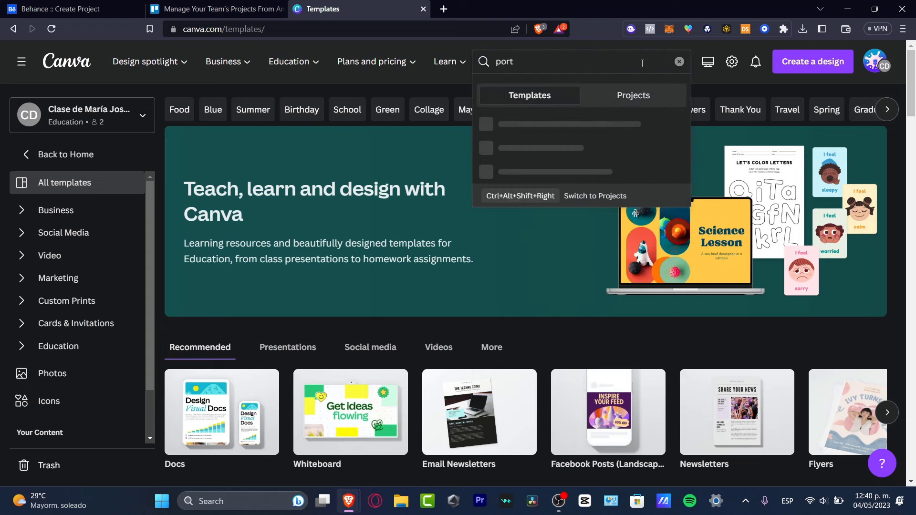
type("t")
key("BackSpace")
type("tfolio graphic desin")
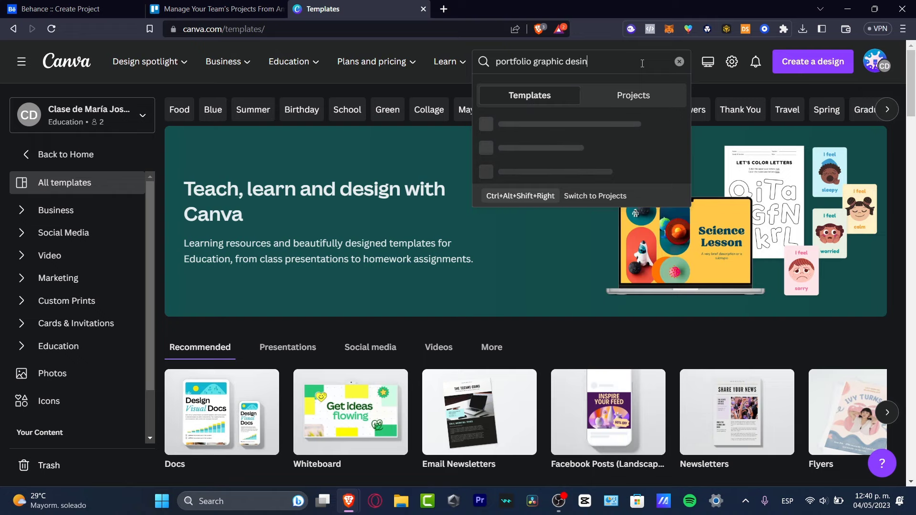
key("BackSpace")
type("gn")
key("Return")
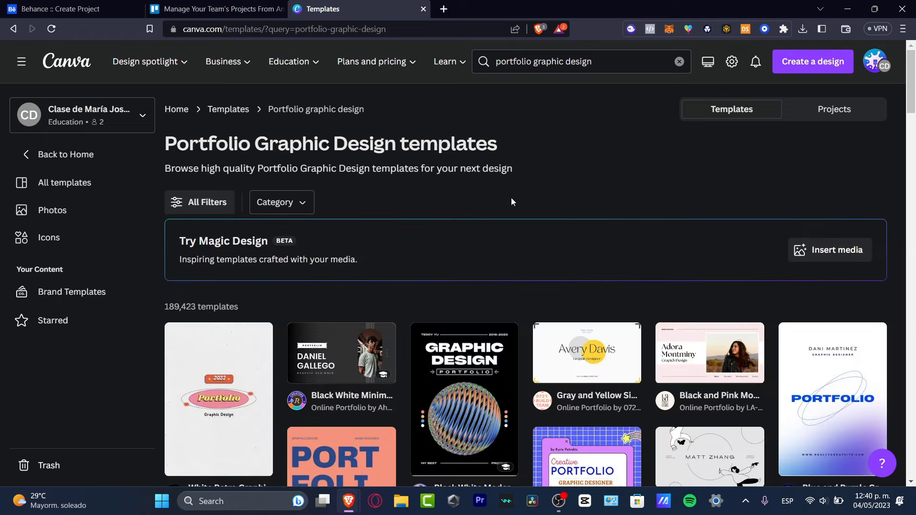
Scroll the 189,423 results to find the black and orange portfolio cover
scroll(515, 195, "down", 4)
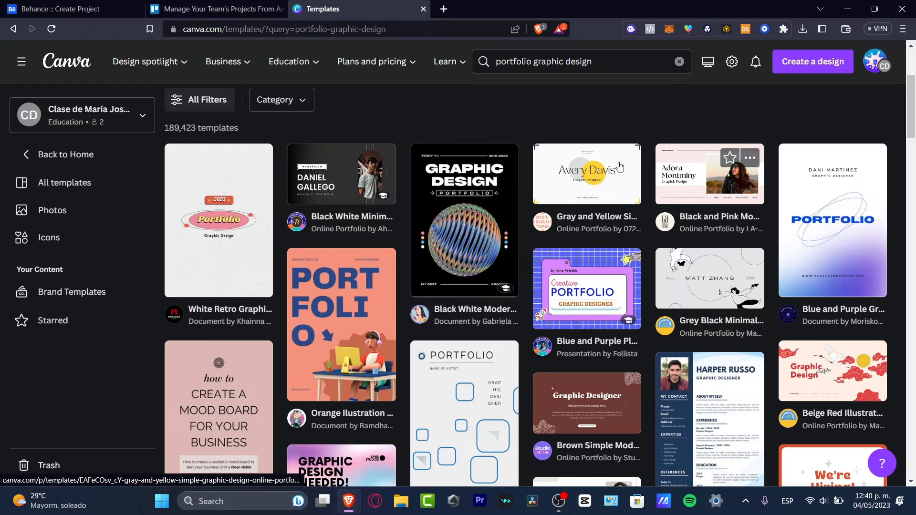
scroll(620, 168, "down", 4)
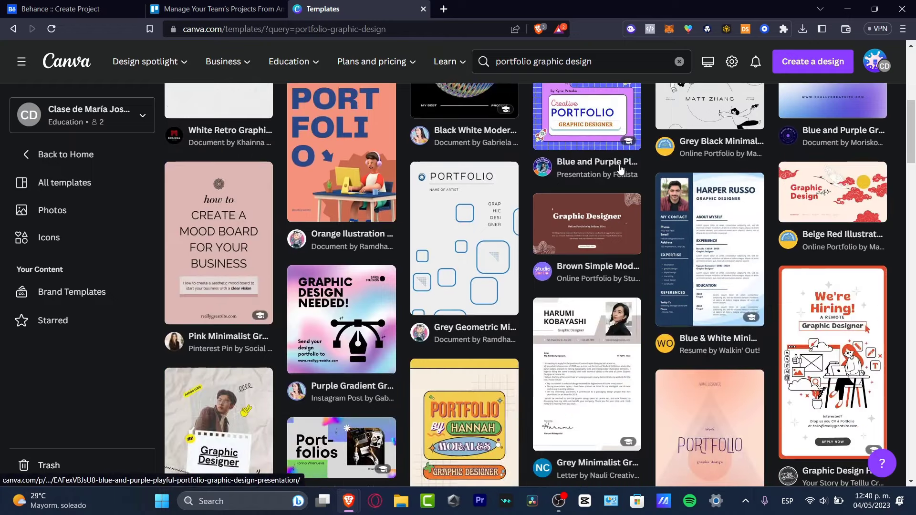
scroll(620, 168, "down", 4)
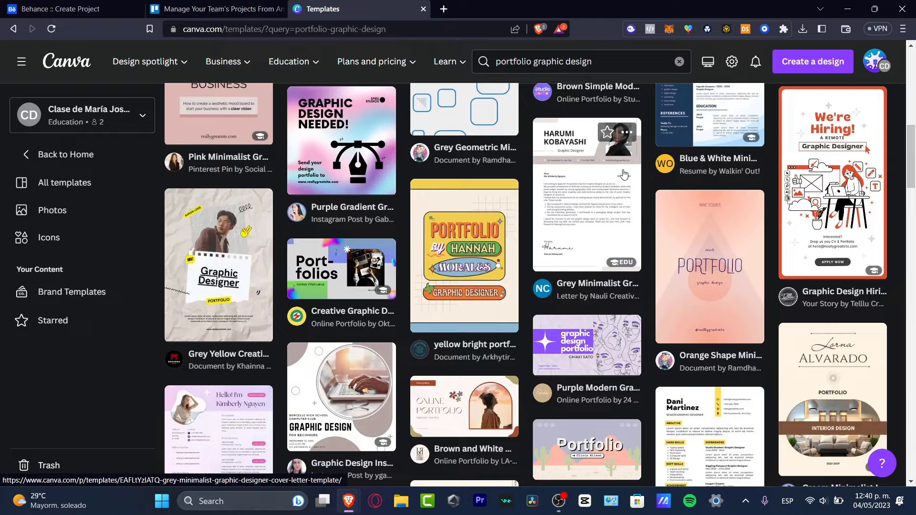
scroll(623, 175, "down", 4)
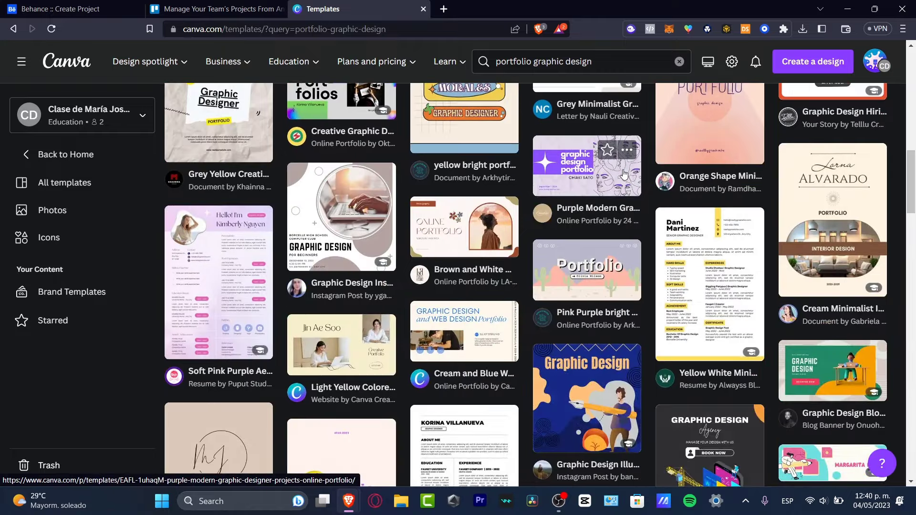
scroll(624, 174, "down", 4)
scroll(621, 212, "down", 4)
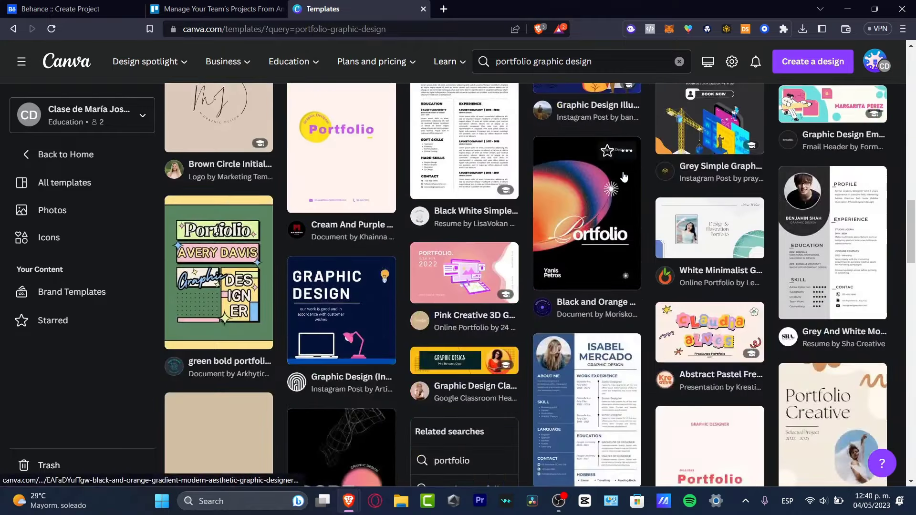
Preview the Black and Orange Gradient portfolio cover template and scroll through its preview page
left_click(600, 215)
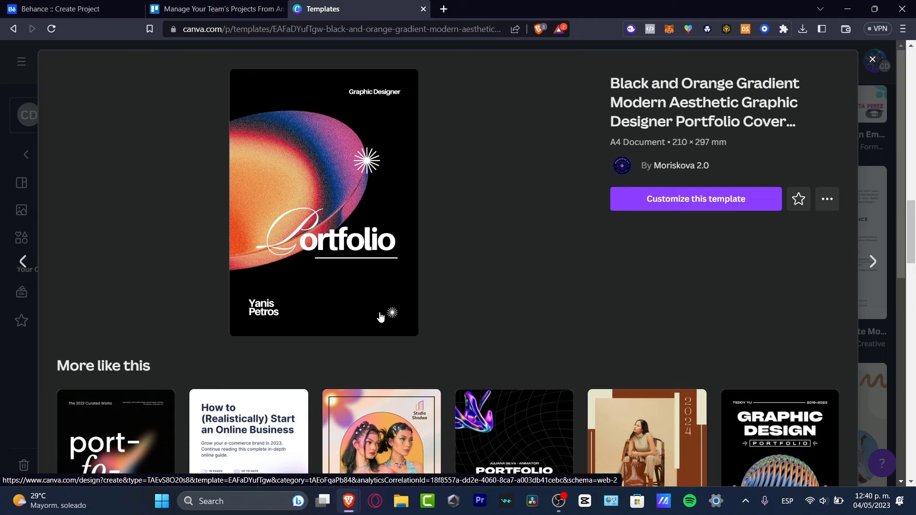
scroll(387, 313, "down", 3)
scroll(387, 313, "down", 4)
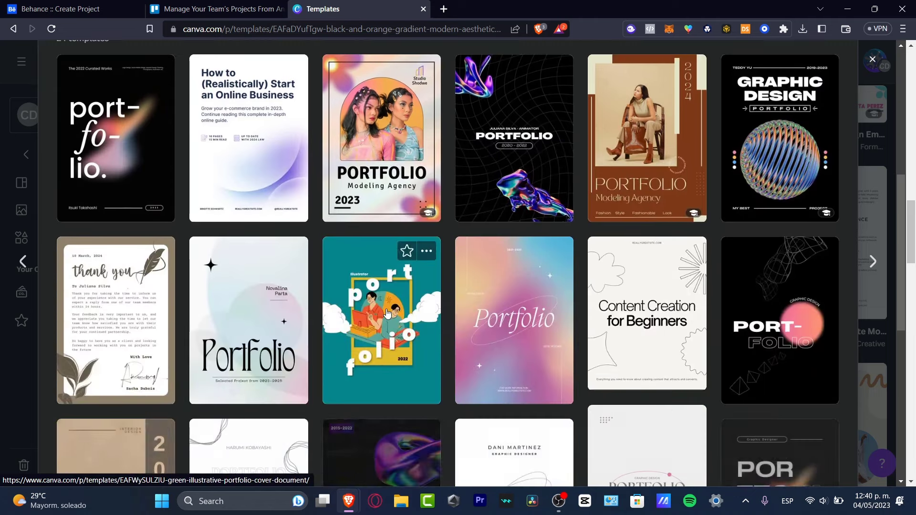
scroll(388, 313, "down", 3)
scroll(391, 314, "up", 10)
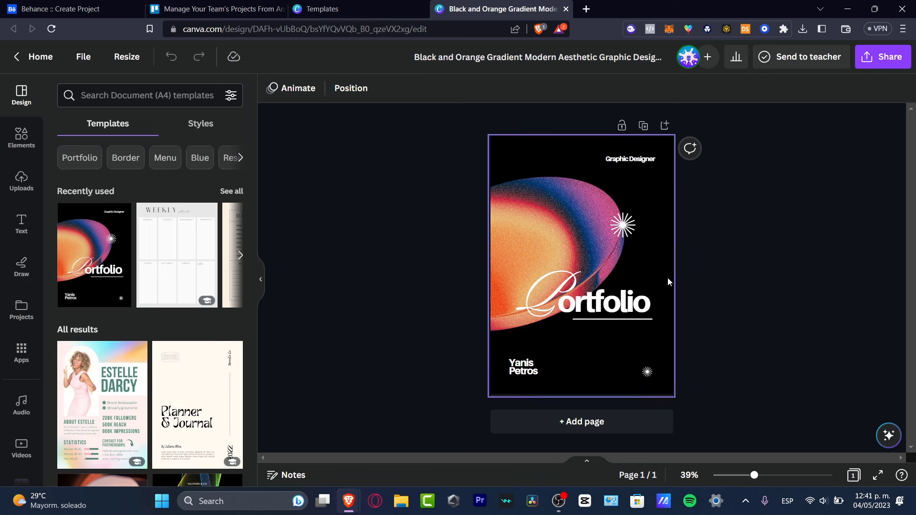
Duplicate the cover page, delete the name text, and left-align Graphic Designer
left_click(638, 125)
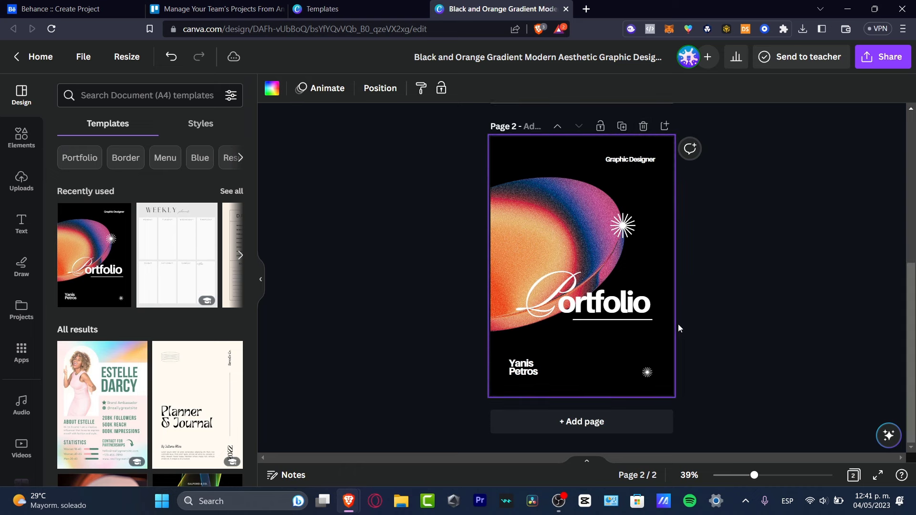
left_click_drag(629, 327, 403, 176)
left_click(541, 368)
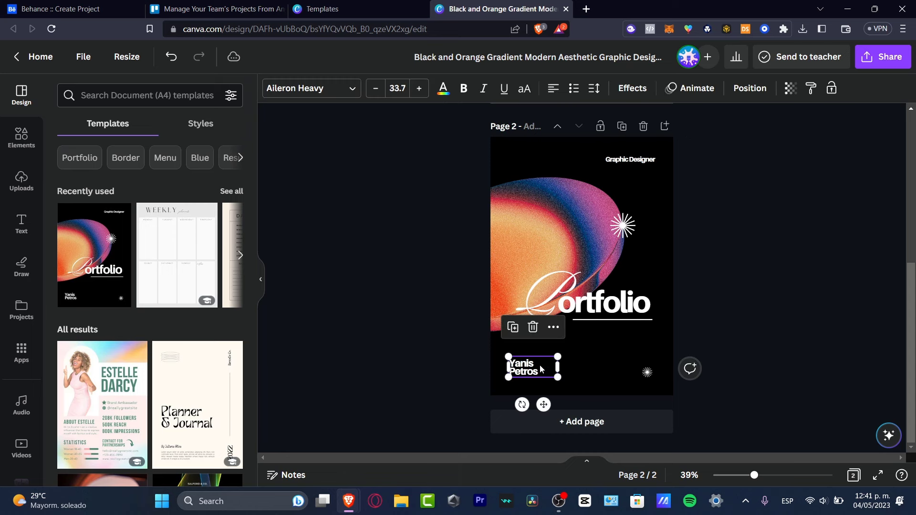
key("Delete")
left_click_drag(636, 162, 555, 160)
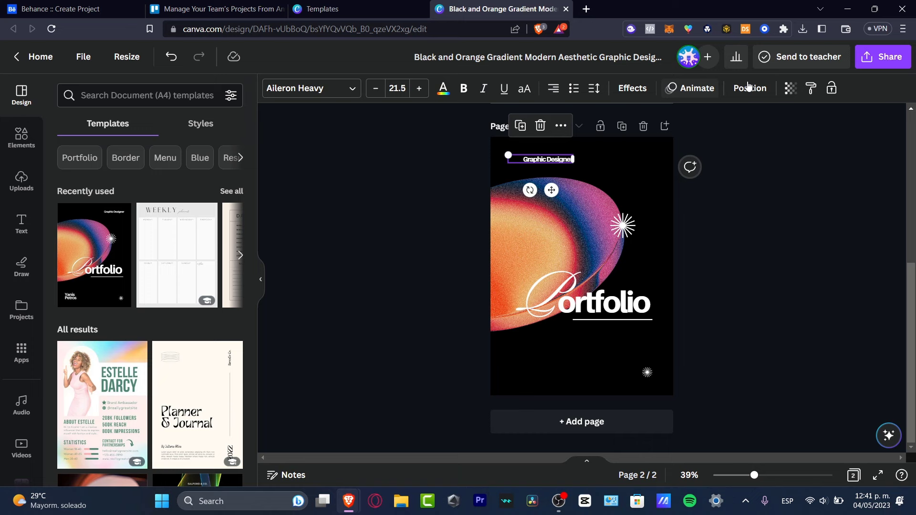
left_click(553, 88)
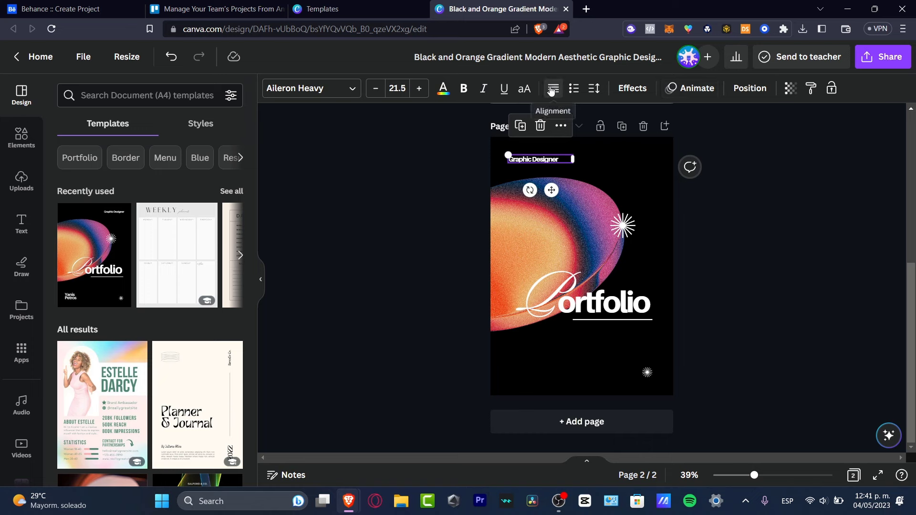
Move the gradient blob right and rotate it about 42 degrees
left_click_drag(566, 246, 625, 245)
left_click(451, 88)
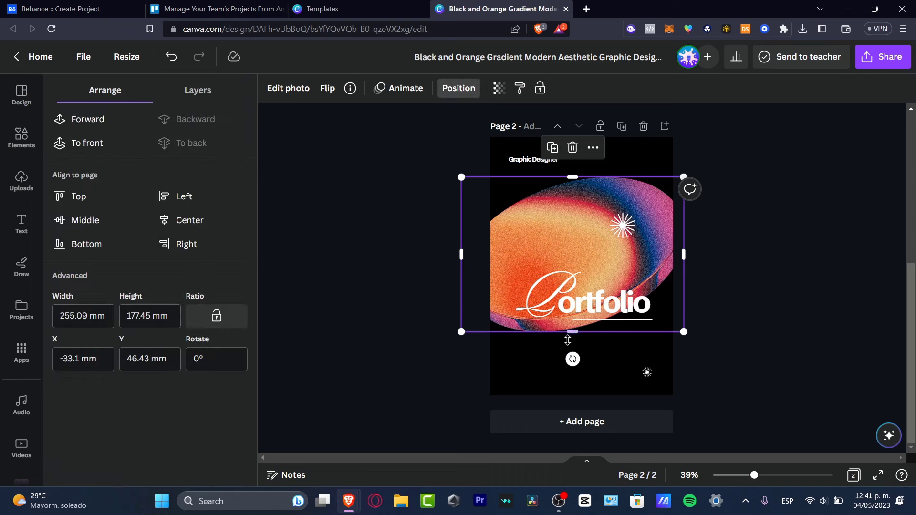
left_click_drag(573, 359, 505, 335)
left_click_drag(540, 233, 539, 210)
Delete the script P, move the starburst top-right, and remove the gradient blob
left_click(616, 306)
left_click(565, 291)
key("Delete")
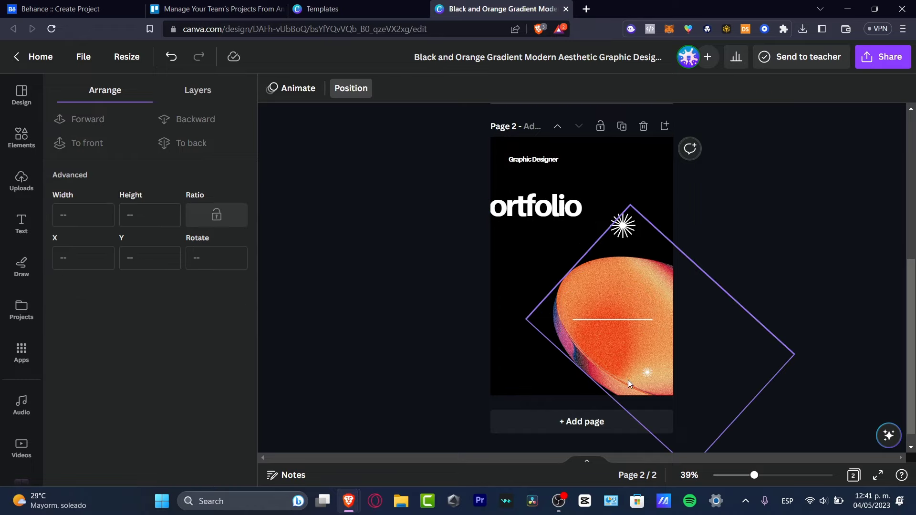
left_click_drag(623, 226, 648, 162)
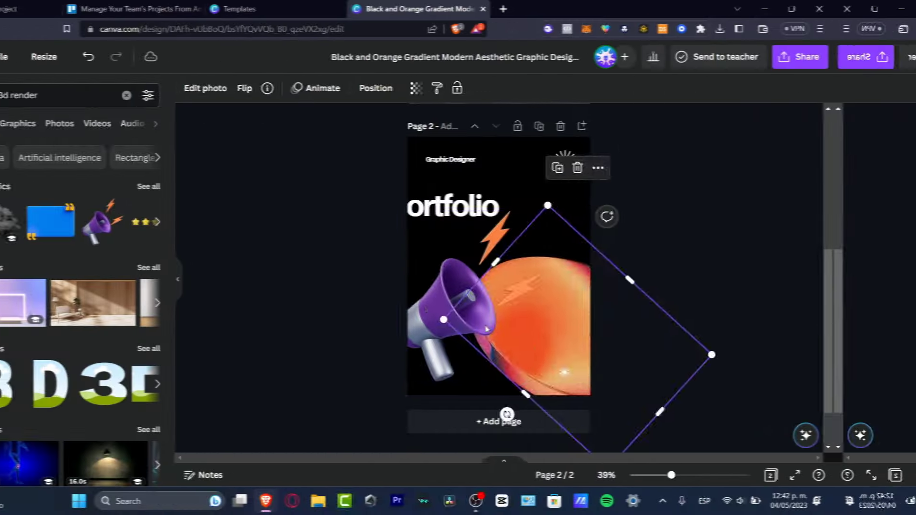
key("Delete")
Shrink the 3D megaphone, tilt it about 35 degrees, and position it on the right
left_click(528, 312)
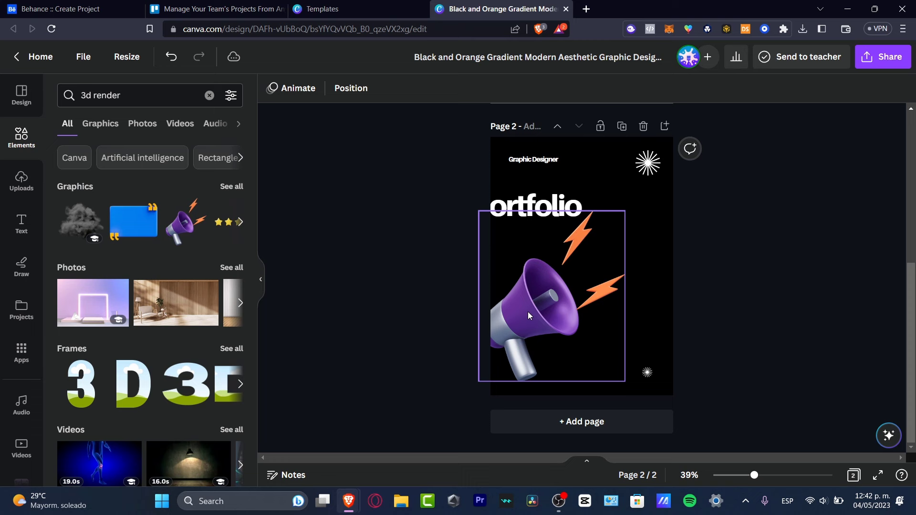
left_click_drag(528, 311, 560, 328)
left_click_drag(652, 225, 606, 280)
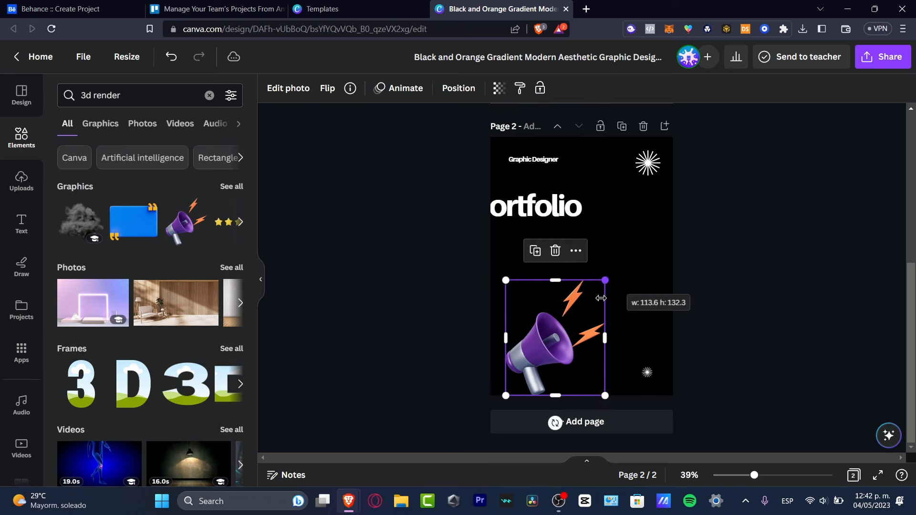
left_click_drag(584, 326, 640, 308)
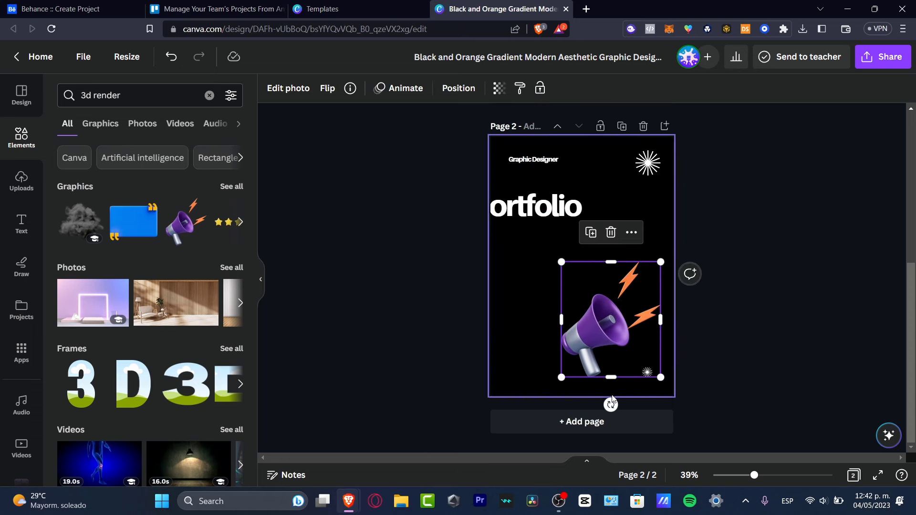
left_click_drag(611, 405, 664, 395)
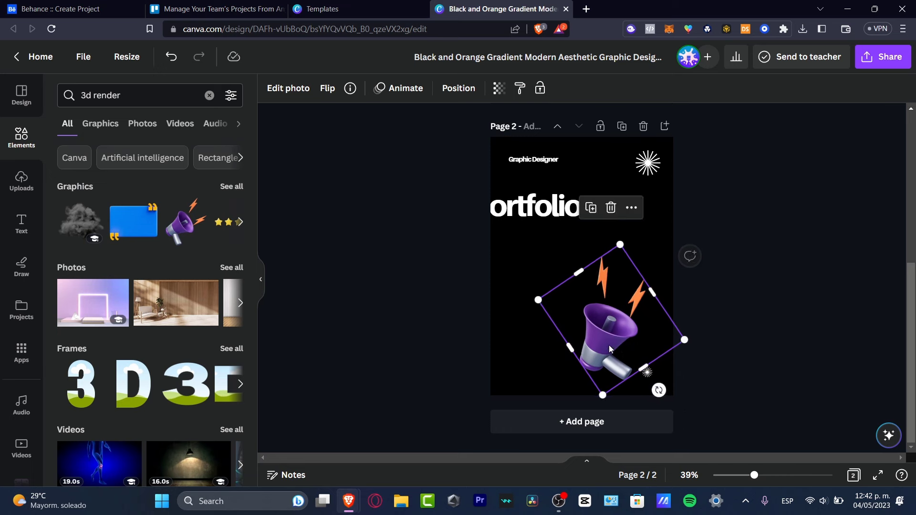
left_click_drag(614, 322, 628, 347)
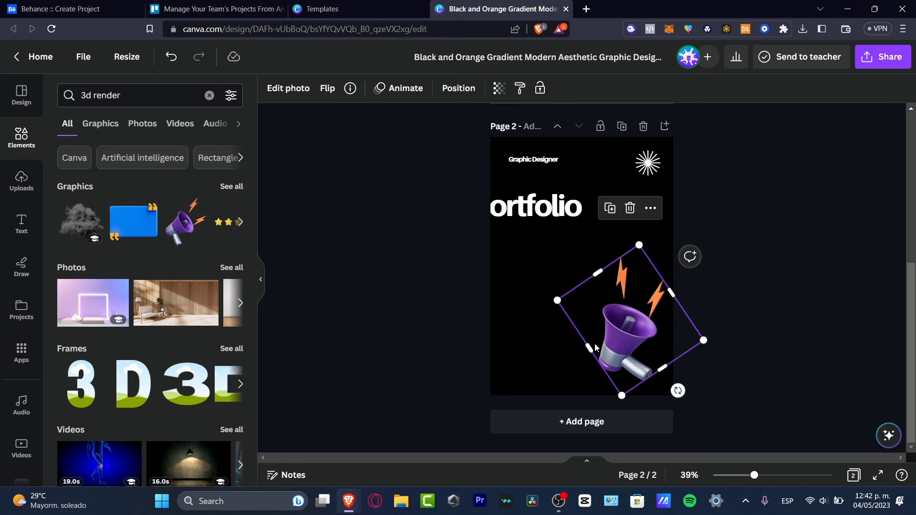
Generate Retro anime, Portrait images from the prompt 'panda wearing a astronaut suit' in Text to Image
left_click(21, 353)
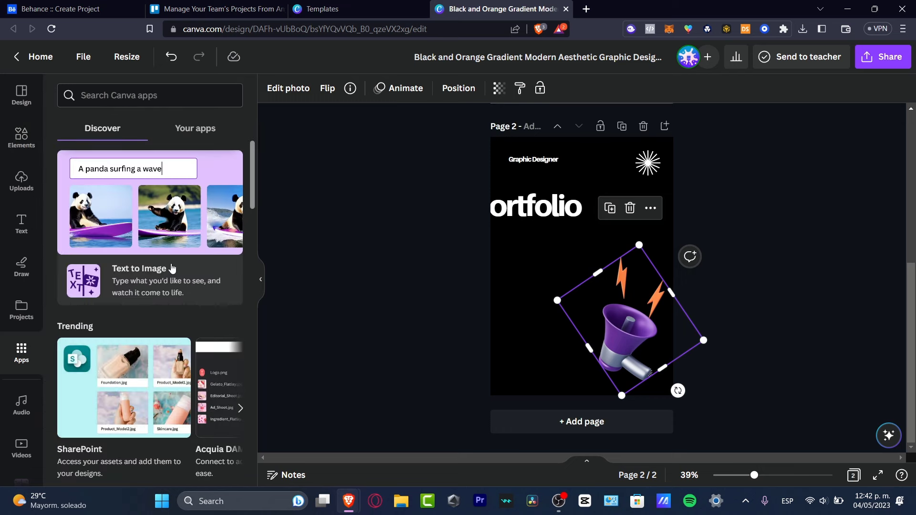
left_click(172, 268)
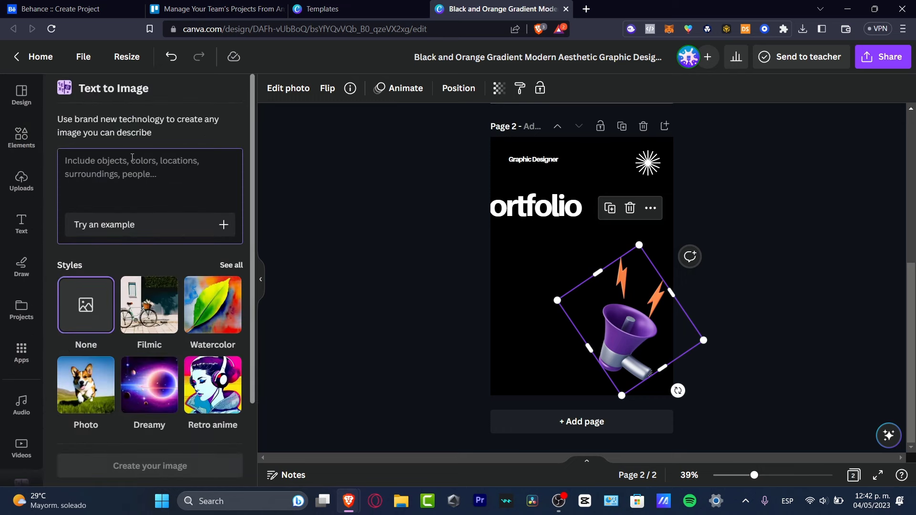
type("panda wearing a astronaut suit")
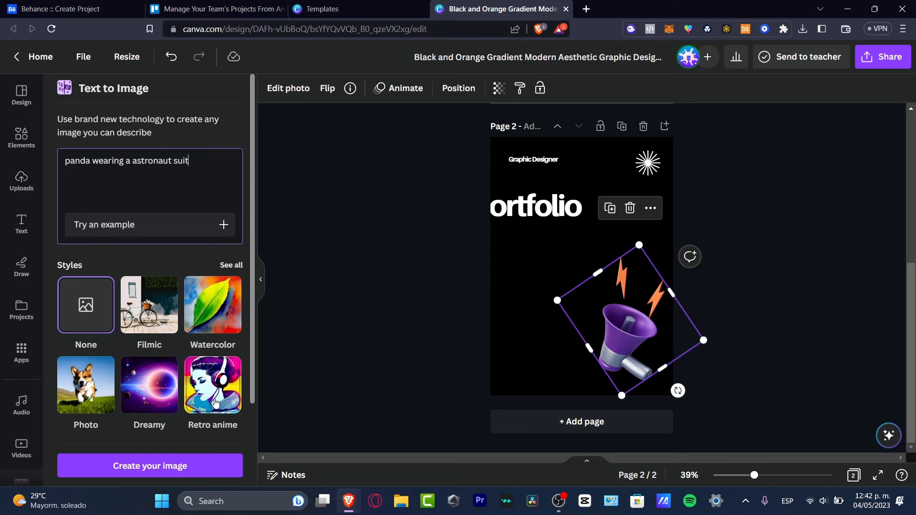
left_click(212, 385)
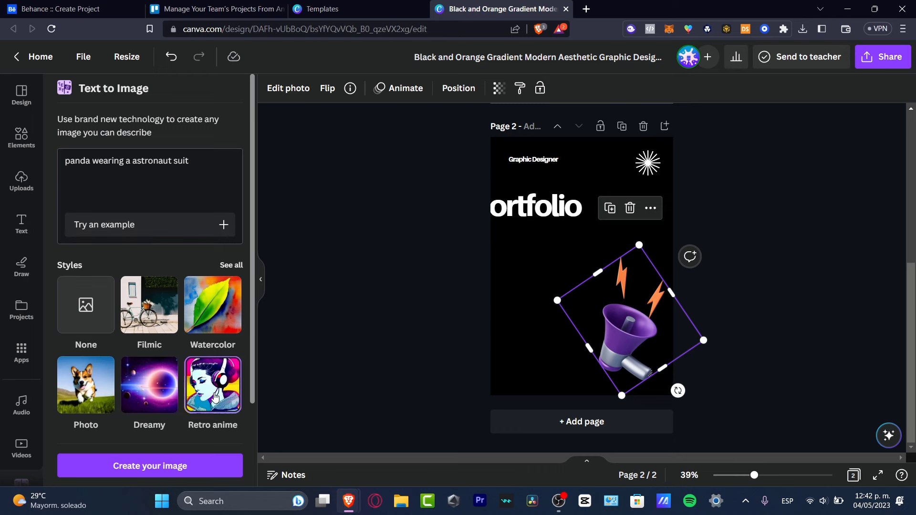
scroll(206, 382, "down", 3)
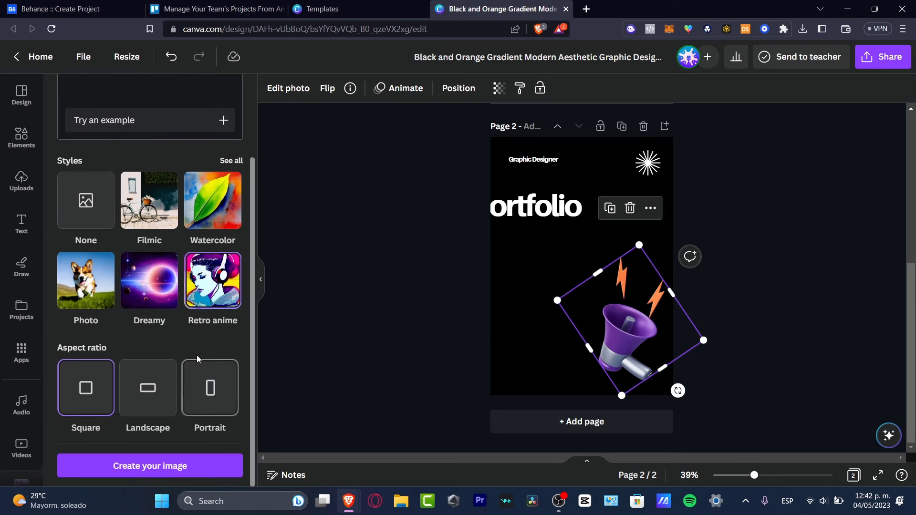
left_click(211, 387)
left_click(189, 466)
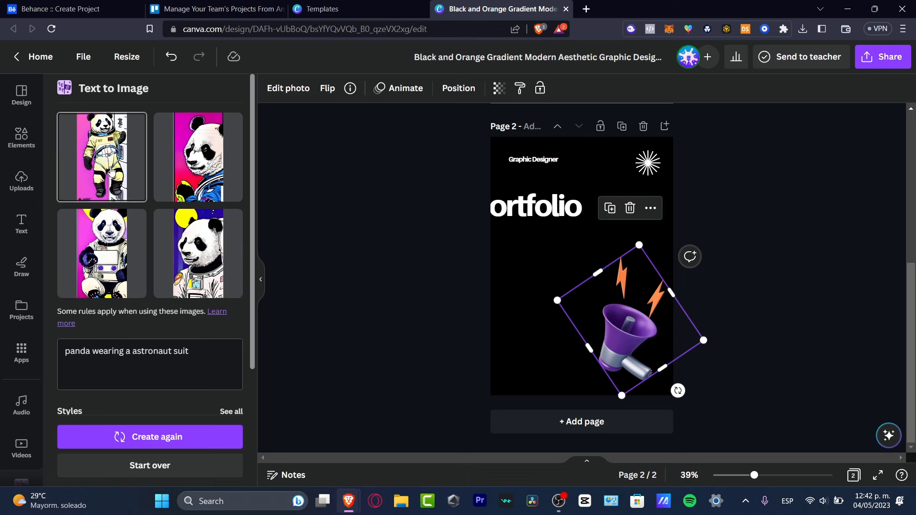
Place the first panda astronaut on page 2, remove its background, and enlarge it along the right edge
left_click_drag(594, 280, 555, 336)
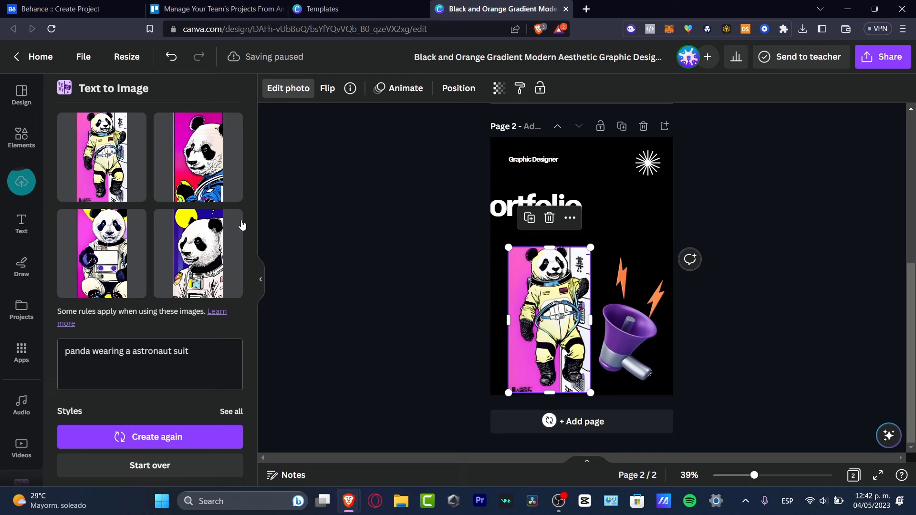
left_click(87, 182)
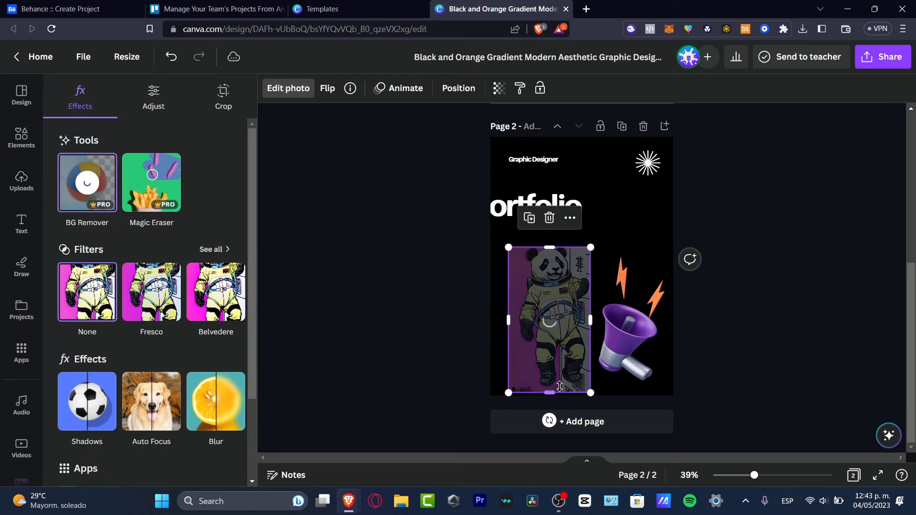
left_click_drag(515, 294, 615, 308)
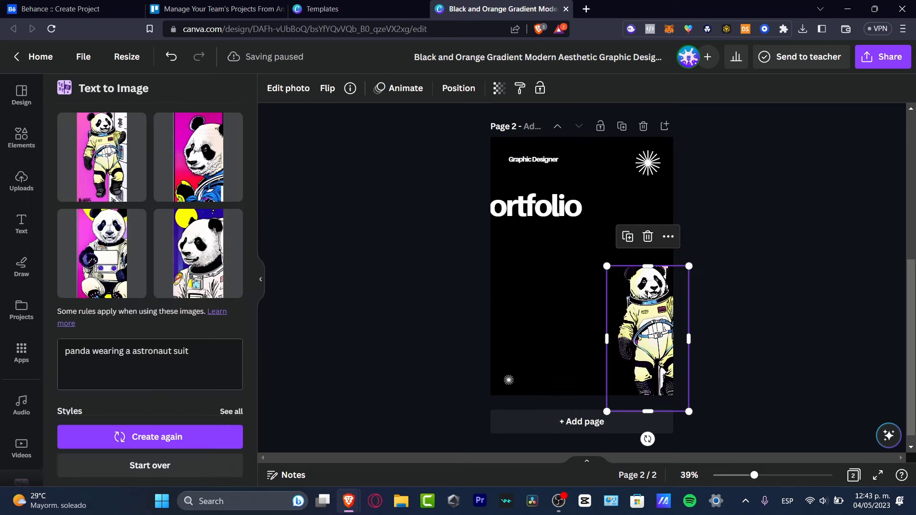
left_click_drag(608, 262, 573, 234)
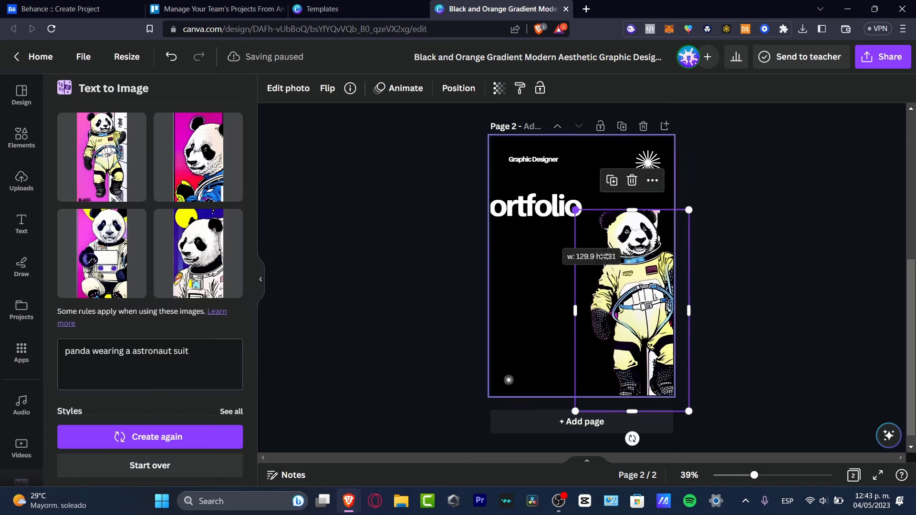
left_click_drag(656, 306, 657, 305)
left_click(747, 309)
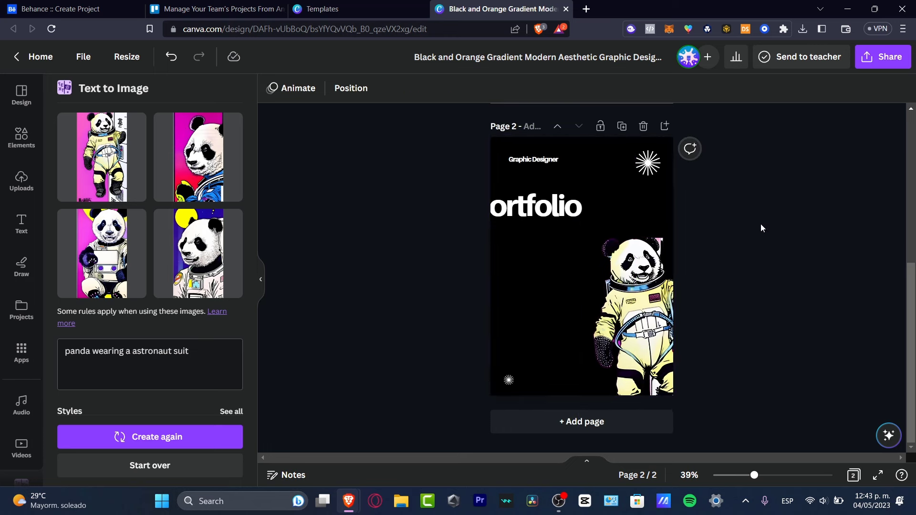
scroll(644, 315, "up", 6)
Switch back to the Behance Create Project tab
left_click(323, 9)
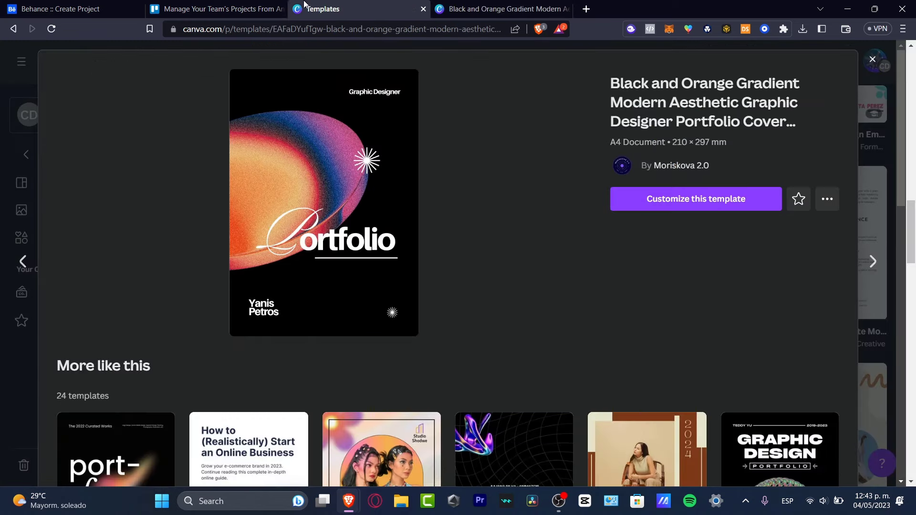
left_click(219, 5)
key("ctrl+shift+Tab")
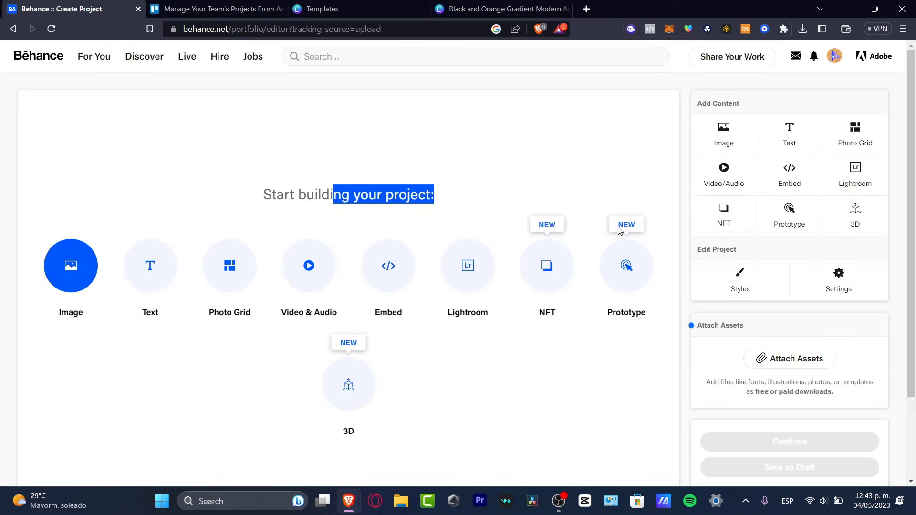